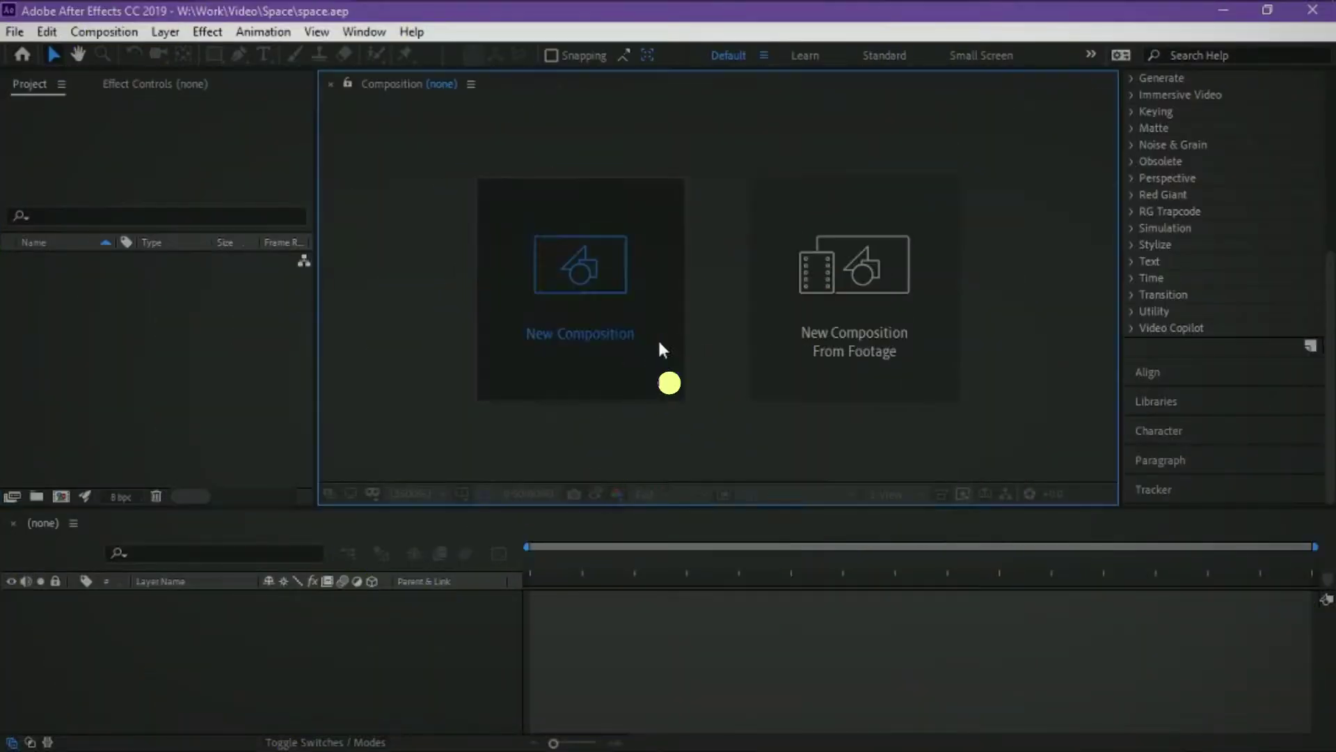
Create a 1920 x 1080 composition named Space, 10 seconds long at 29.97 fps
left_click(659, 344)
type("Space")
key("Return")
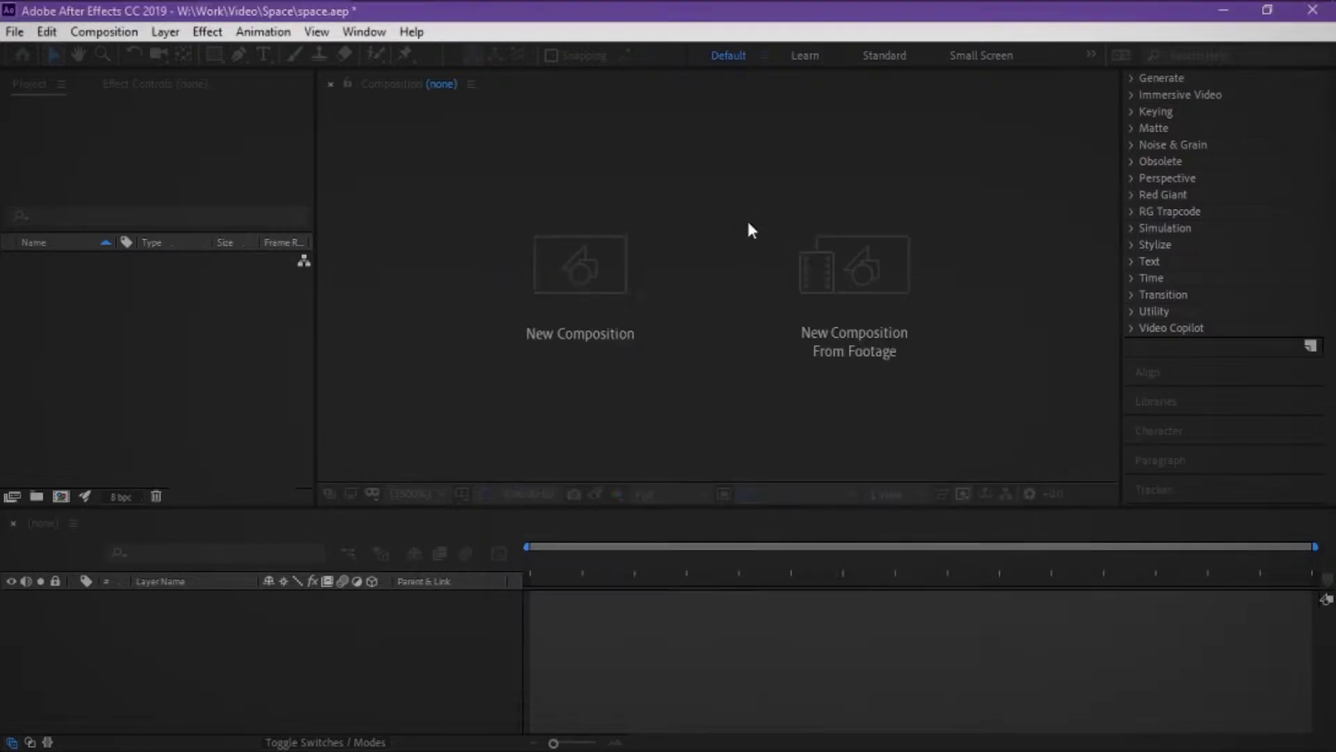
Add a white 1920 x 1080 px solid layer to the Space composition
right_click(173, 642)
left_click(106, 618)
key("ctrl+y")
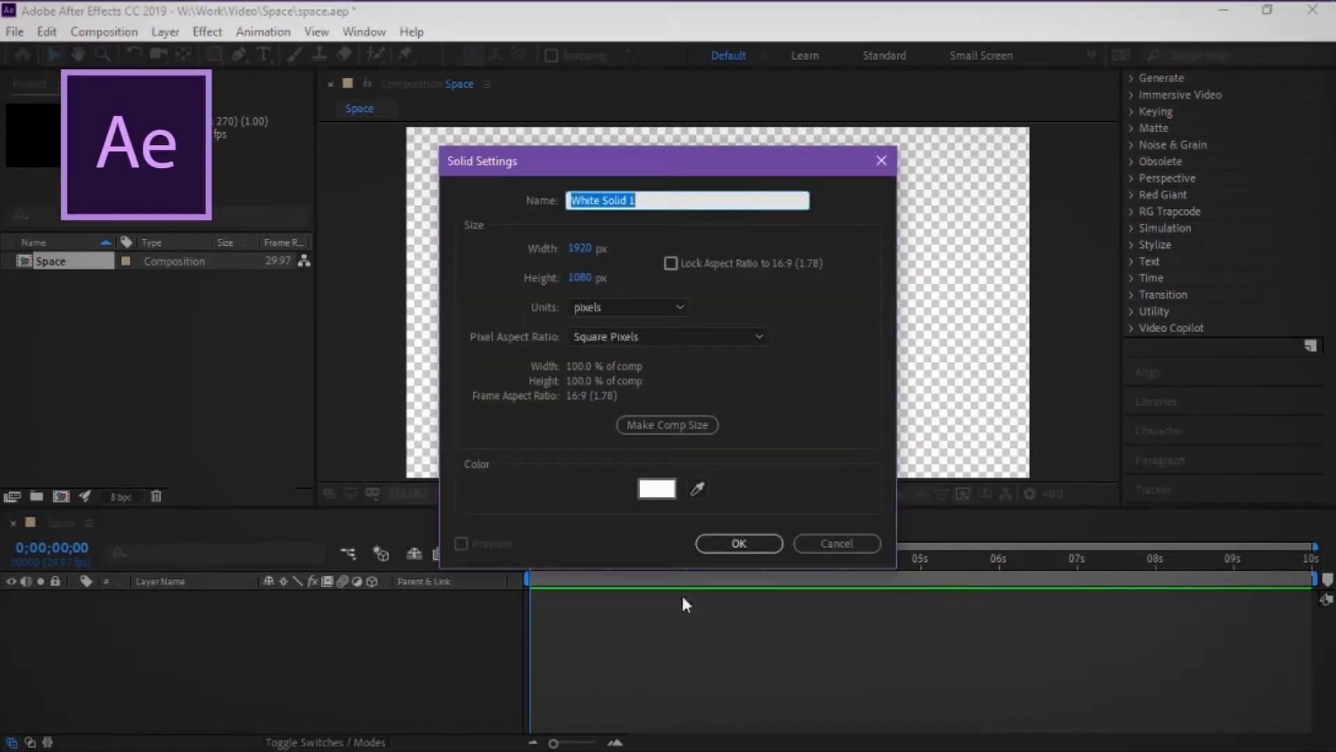
left_click(724, 543)
left_click(353, 668)
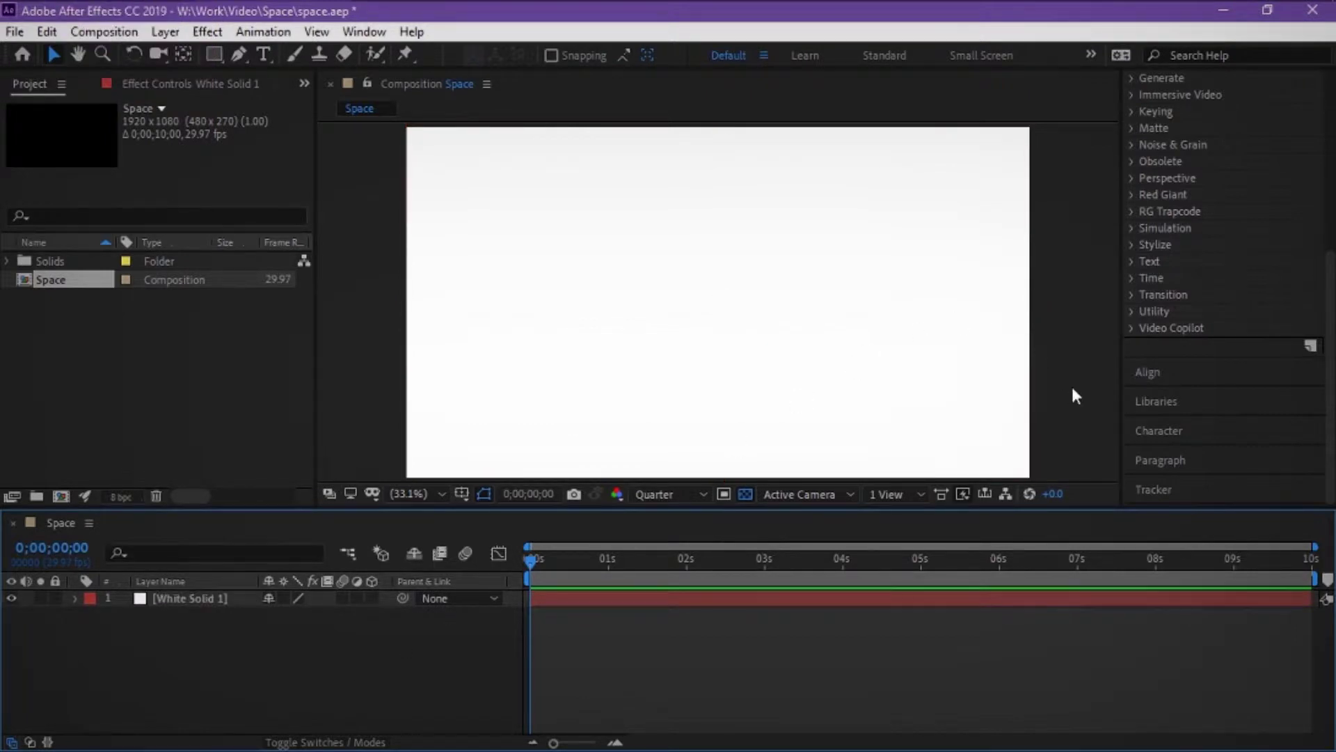
Find the 4-Color Gradient effect by searching for "gradien" and apply it to the white solid
scroll(1207, 202, "up", 8)
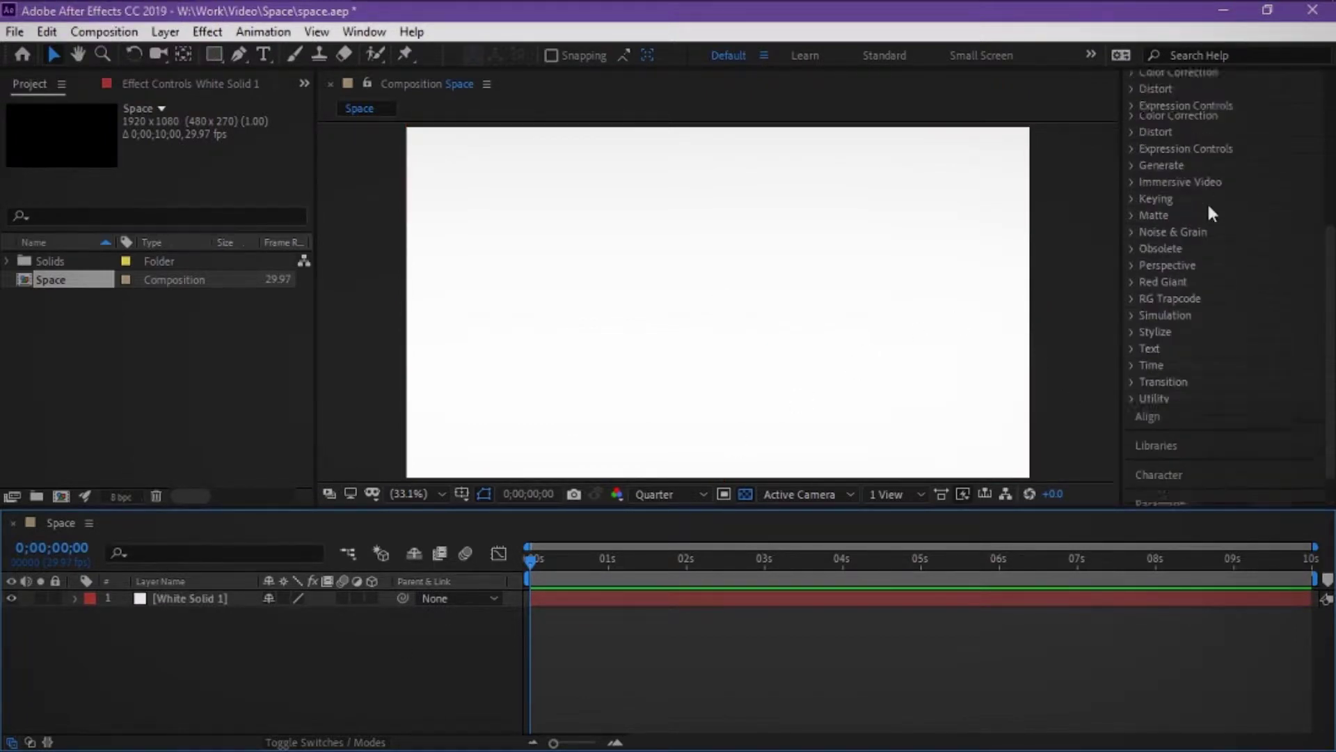
left_click(1175, 148)
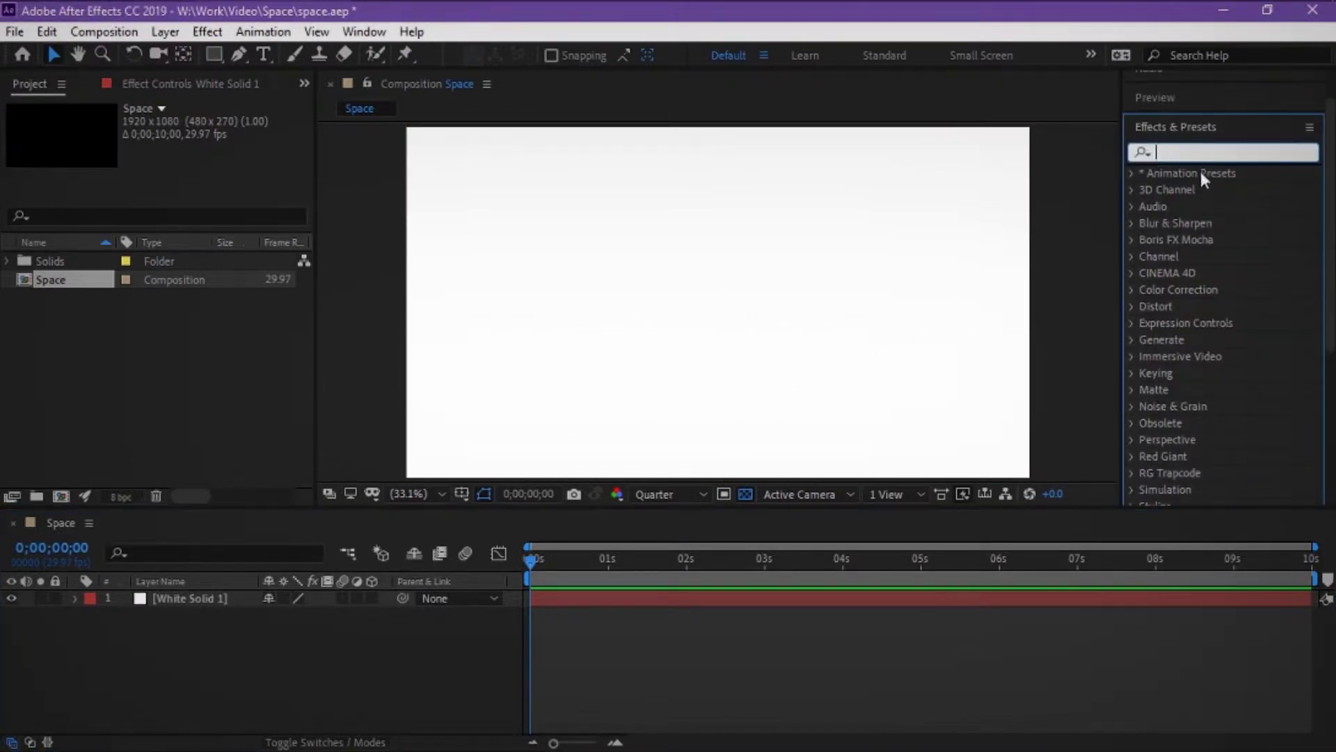
type("gradien")
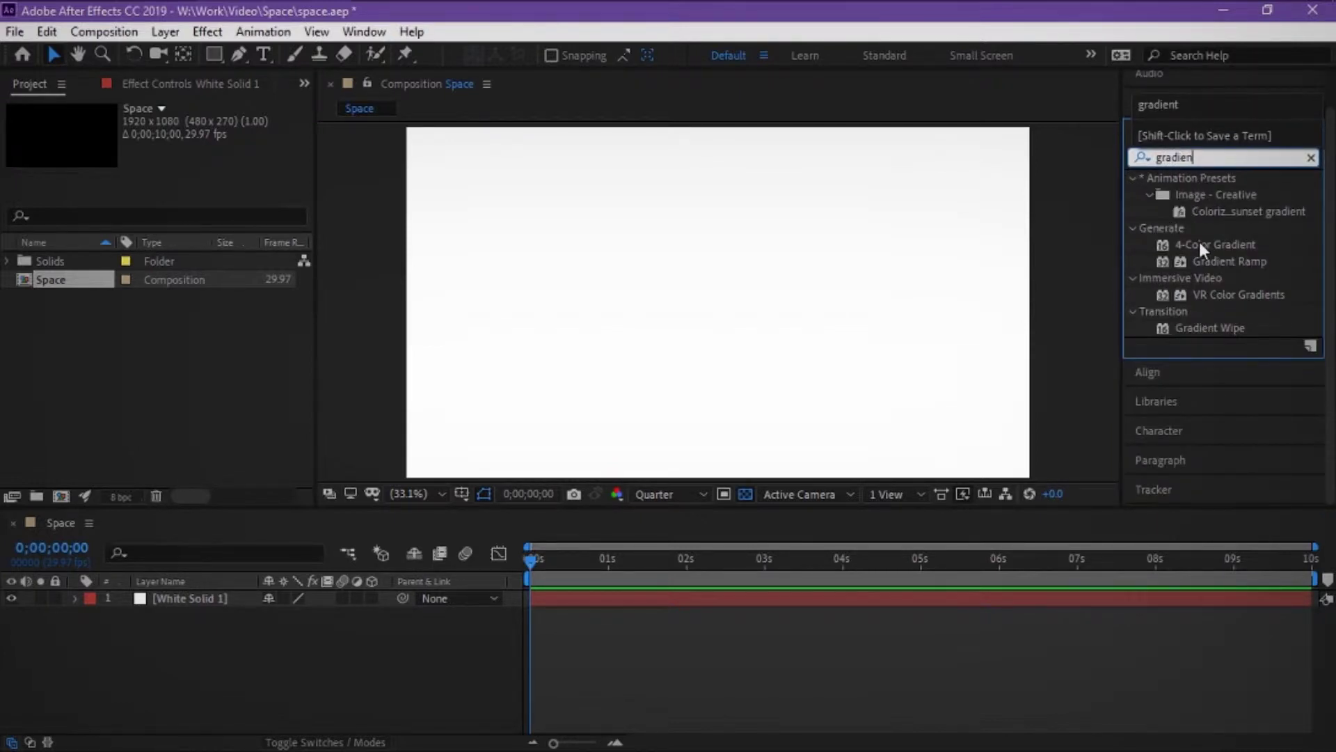
left_click_drag(1198, 239, 187, 602)
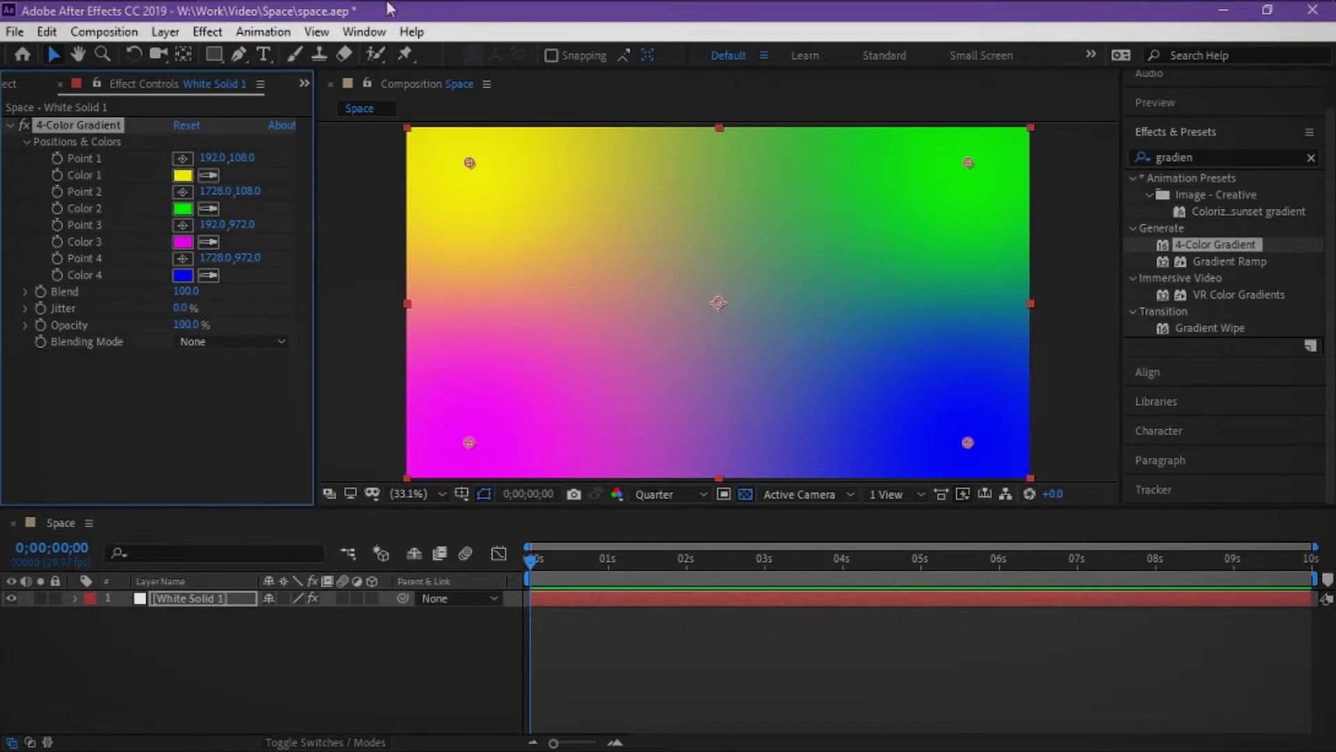
Set Color 1 of the 4-Color Gradient to the very dark blue 03041A
left_click(183, 174)
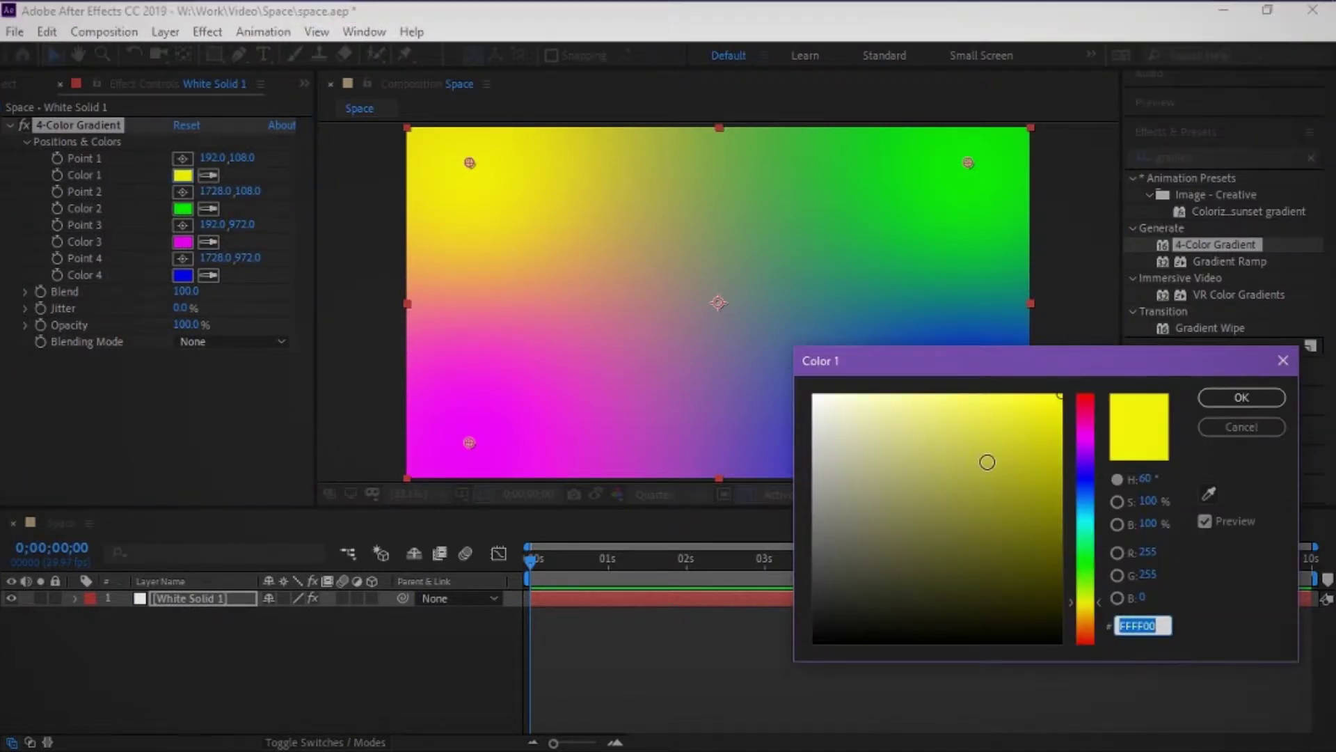
left_click(1088, 485)
left_click_drag(1014, 588, 1028, 618)
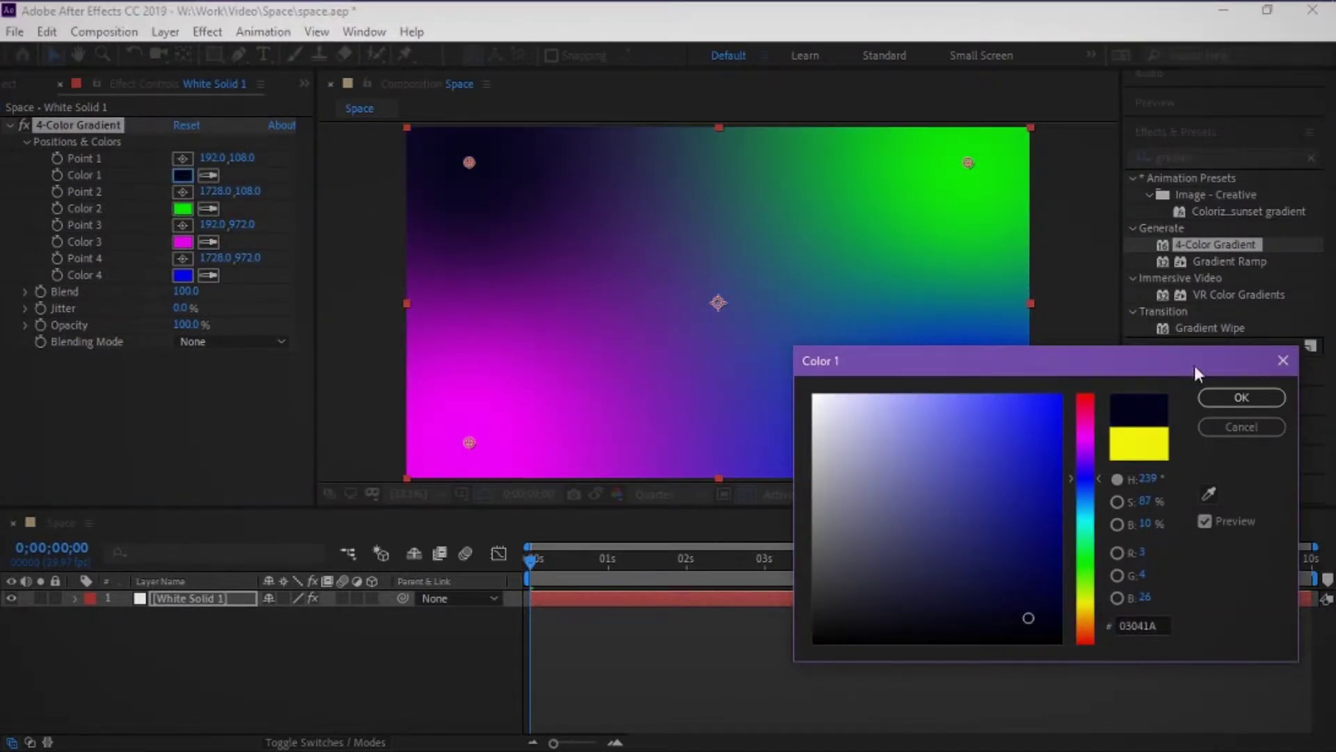
left_click(1201, 397)
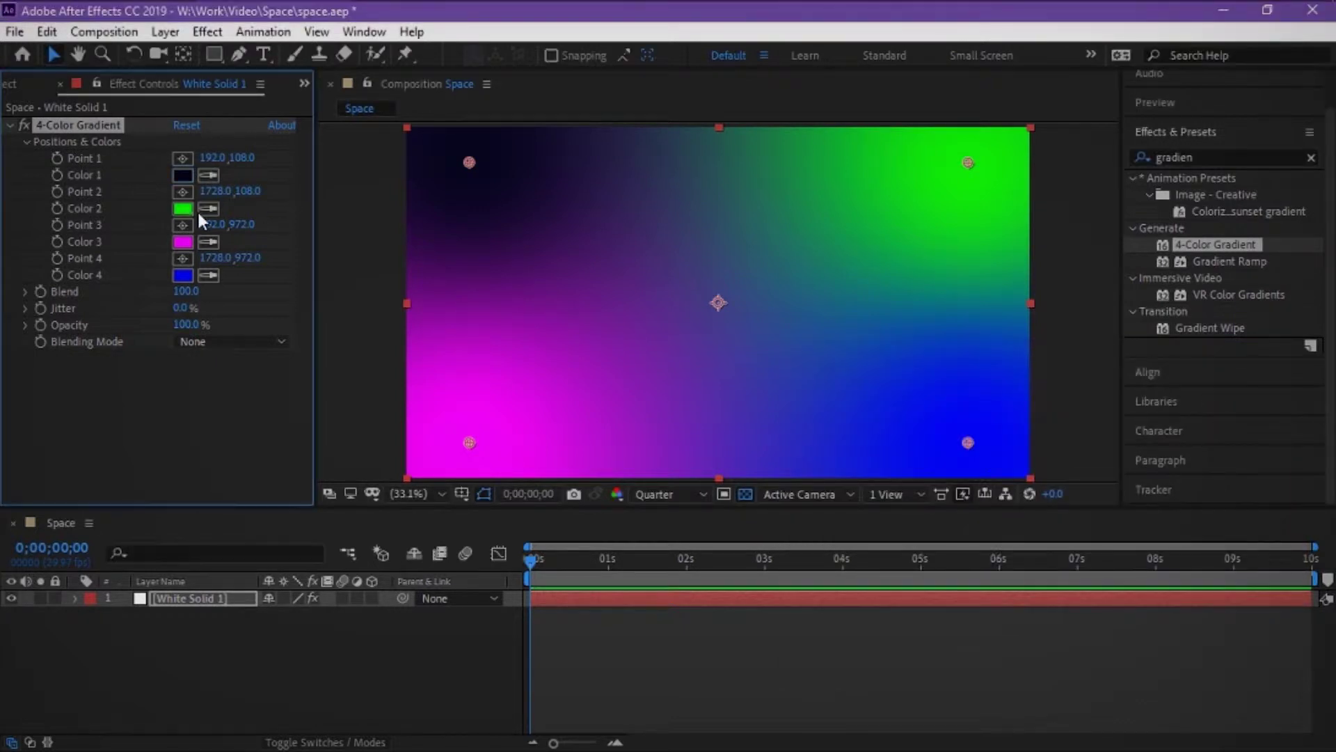
Set Color 2 of the 4-Color Gradient to the dark purple 190528
left_click(182, 208)
left_click_drag(1086, 421, 1086, 455)
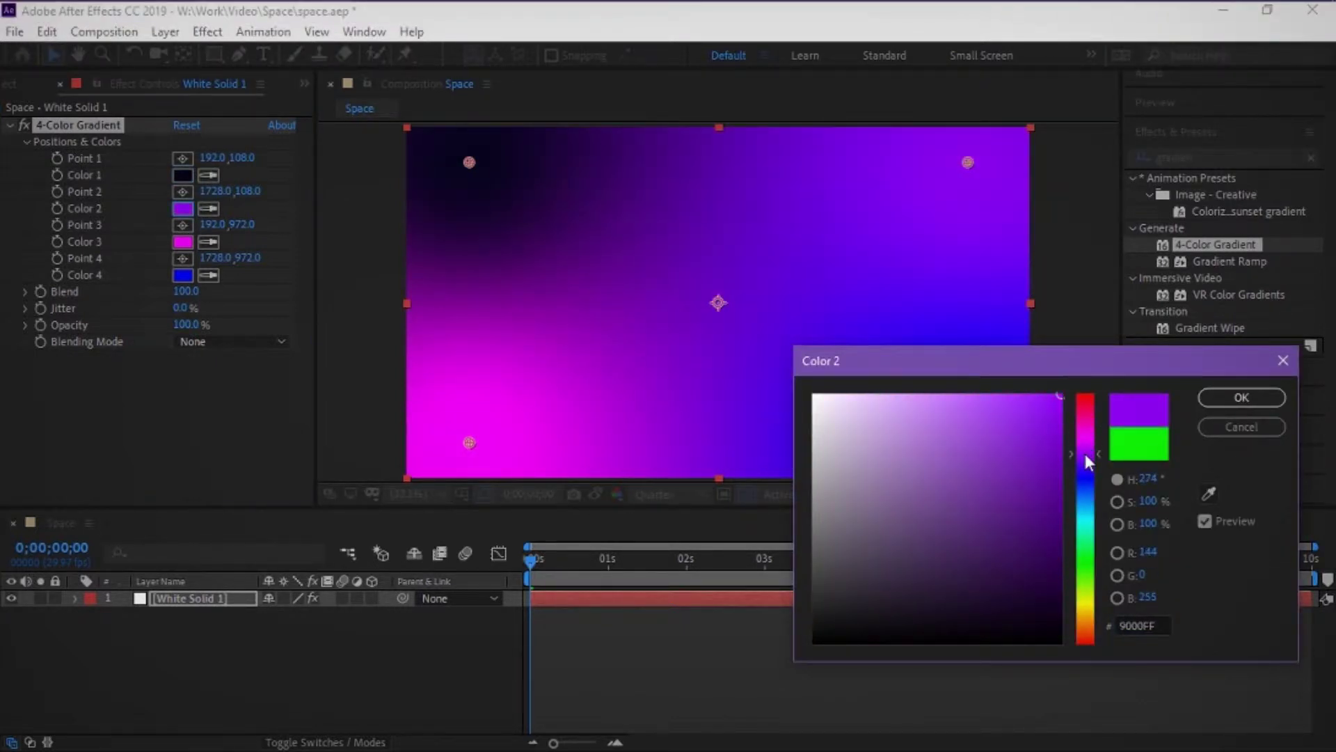
left_click(1029, 602)
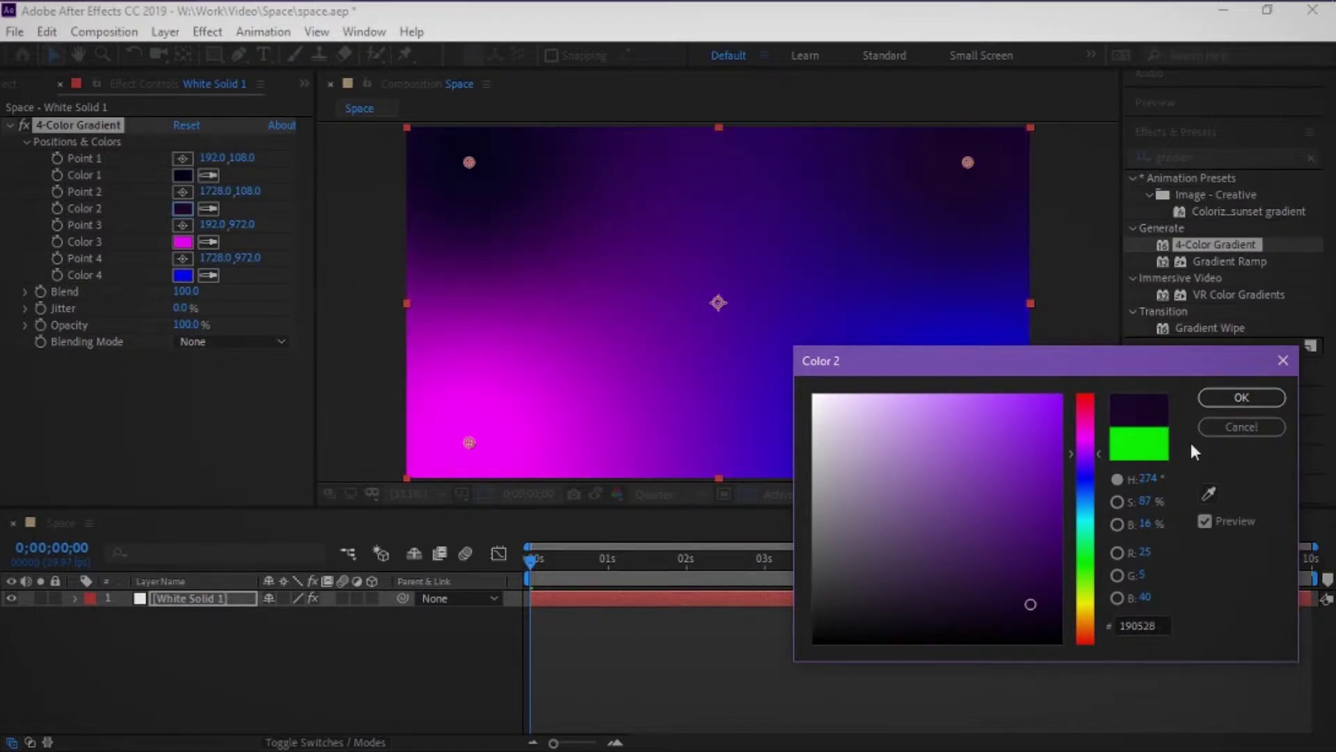
left_click(1241, 397)
Change Color 3 of the 4-Color Gradient to a nearly black dark red
left_click(182, 242)
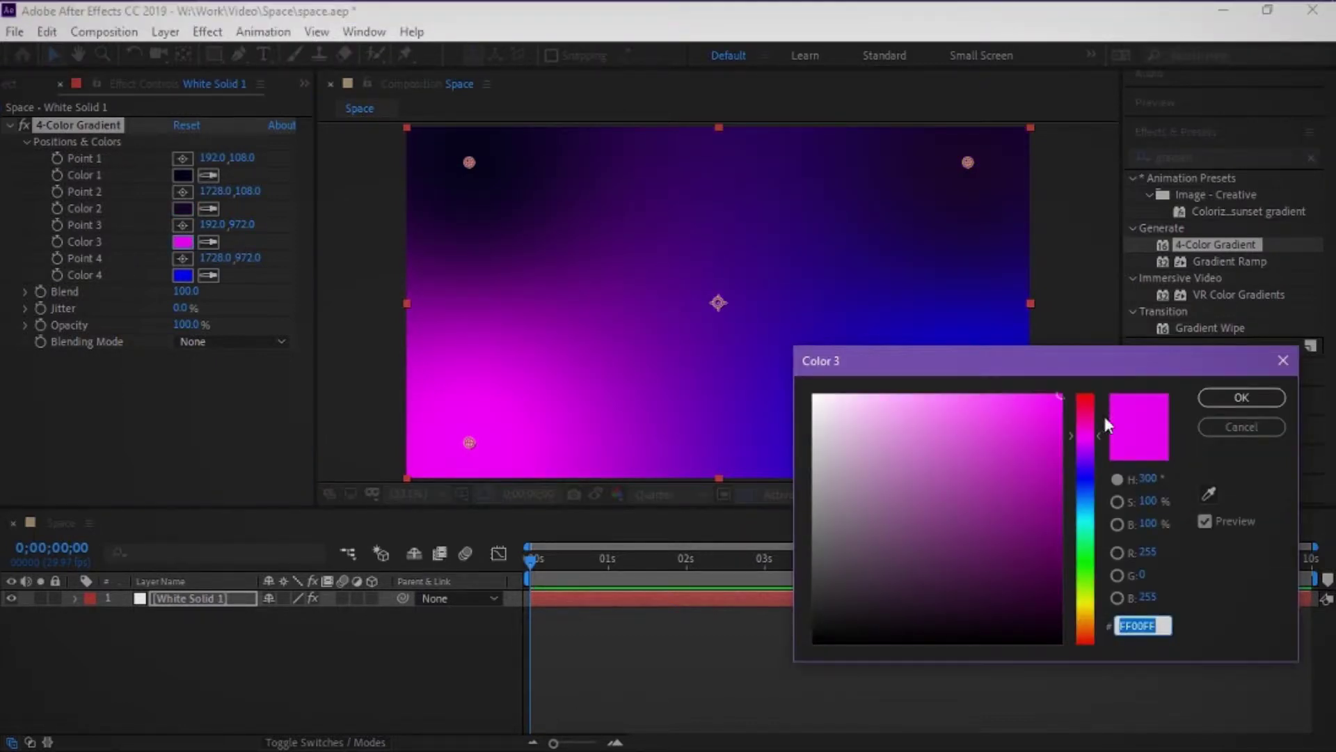
mouse_move(1039, 472)
left_mouse_down()
mouse_move(1017, 581)
mouse_move(1024, 626)
left_mouse_up()
left_click(1084, 427)
left_click(1208, 394)
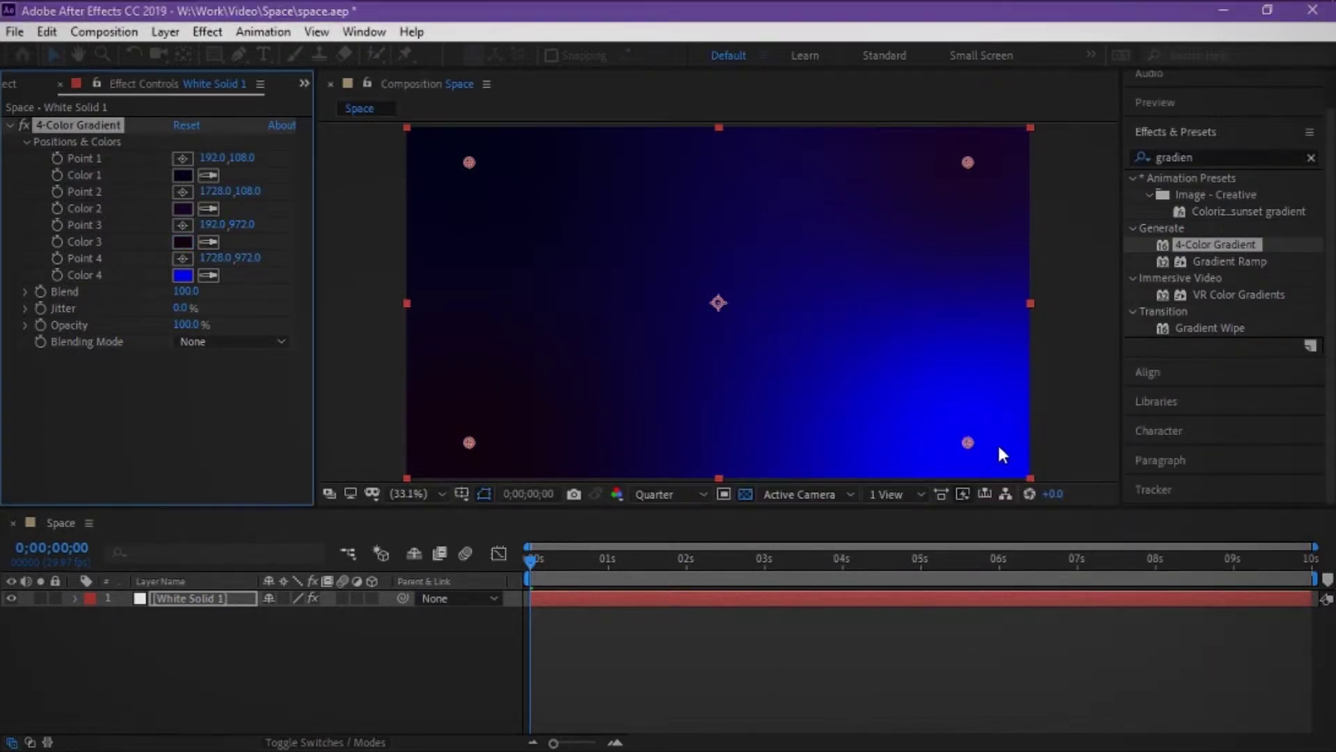
Set Color 4 of the 4-Color Gradient to the dark violet 0D041C
left_click(183, 274)
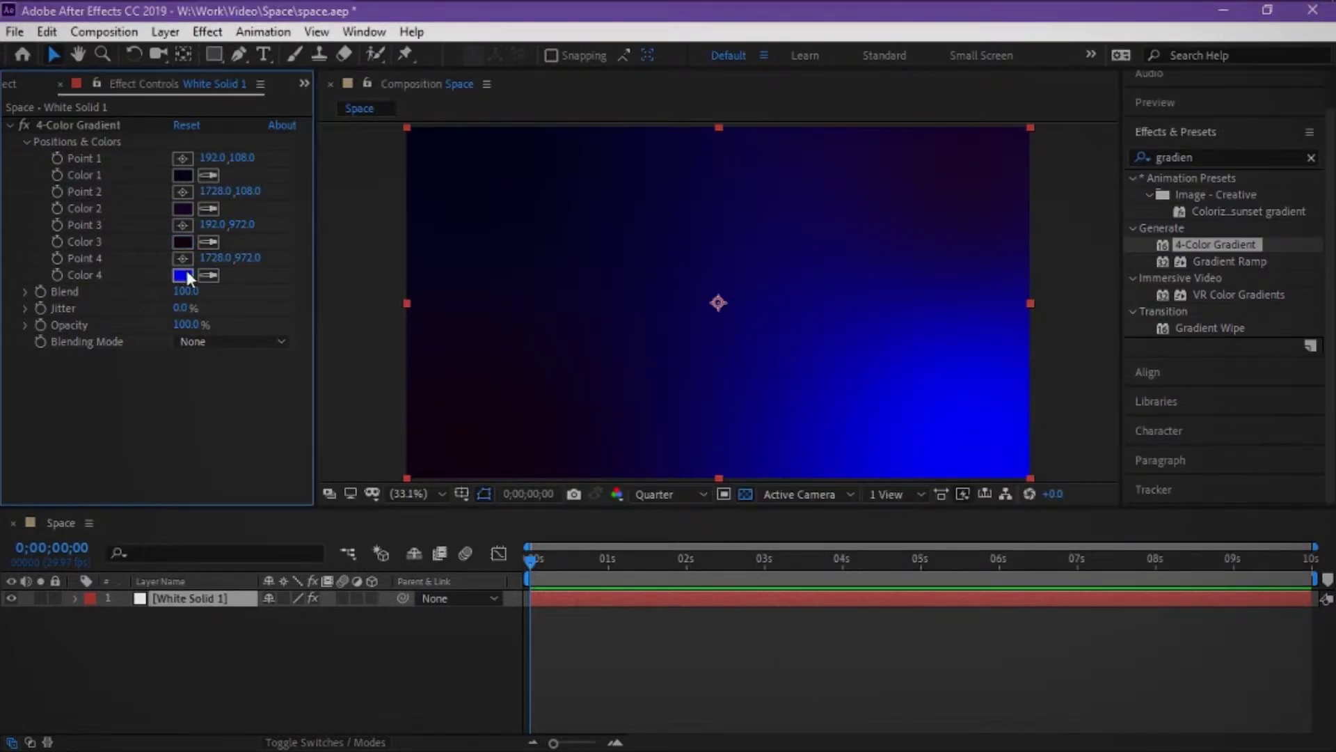
left_click(1088, 461)
left_click_drag(1052, 495, 1023, 615)
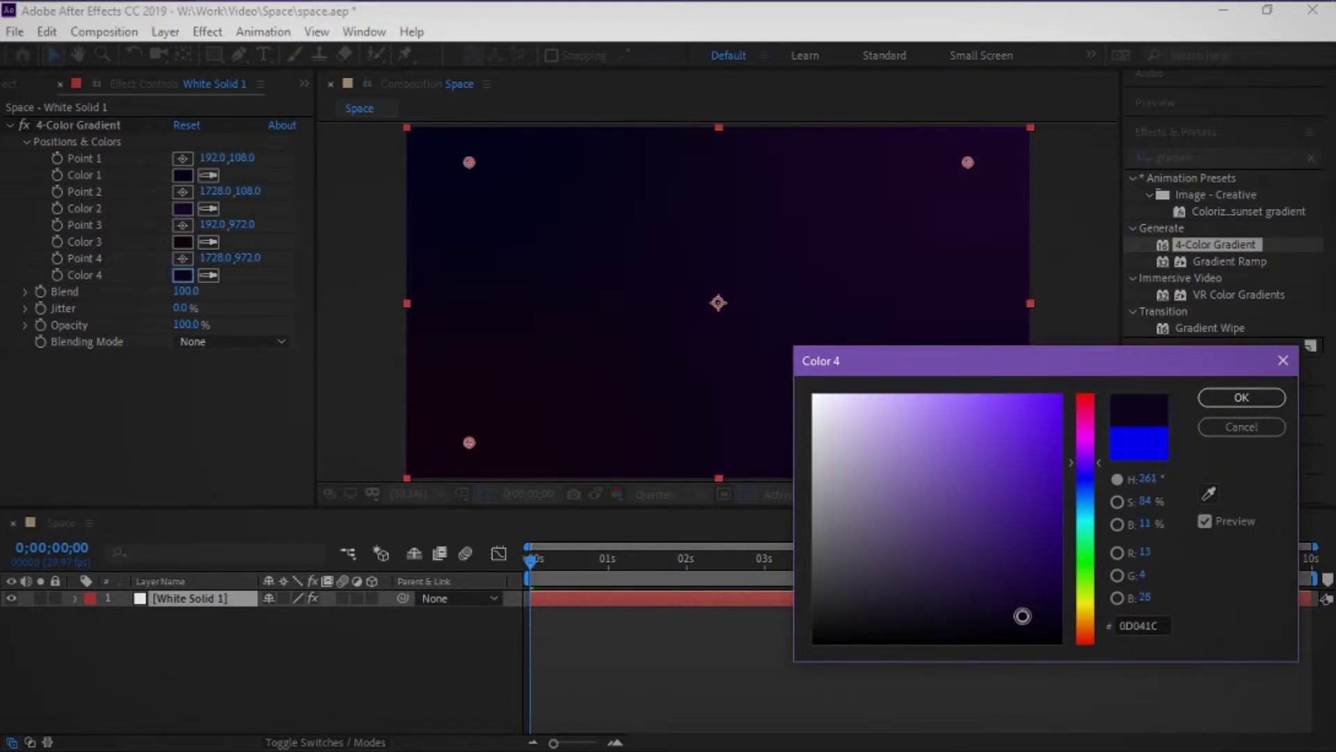
left_click(1225, 397)
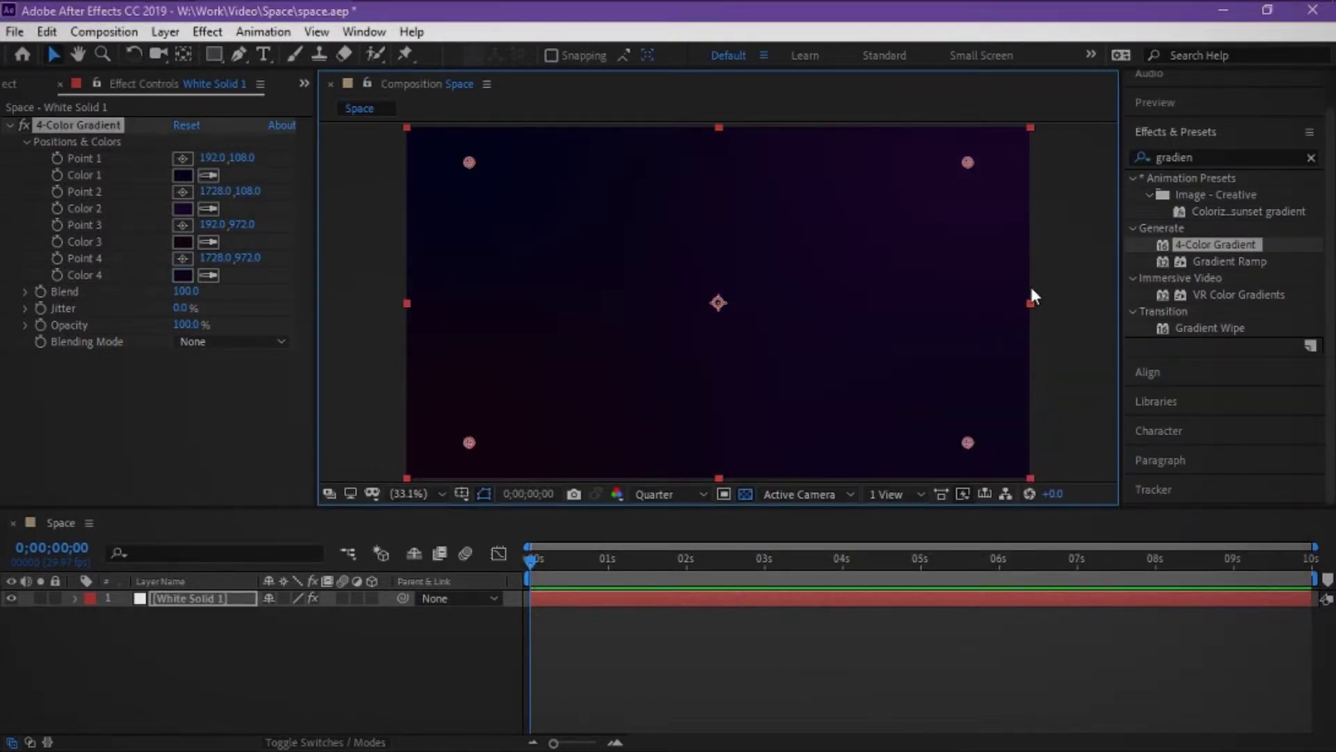
Duplicate the gradient solid layer and reset the copy's 4-Color Gradient to its default colors
left_click(185, 598)
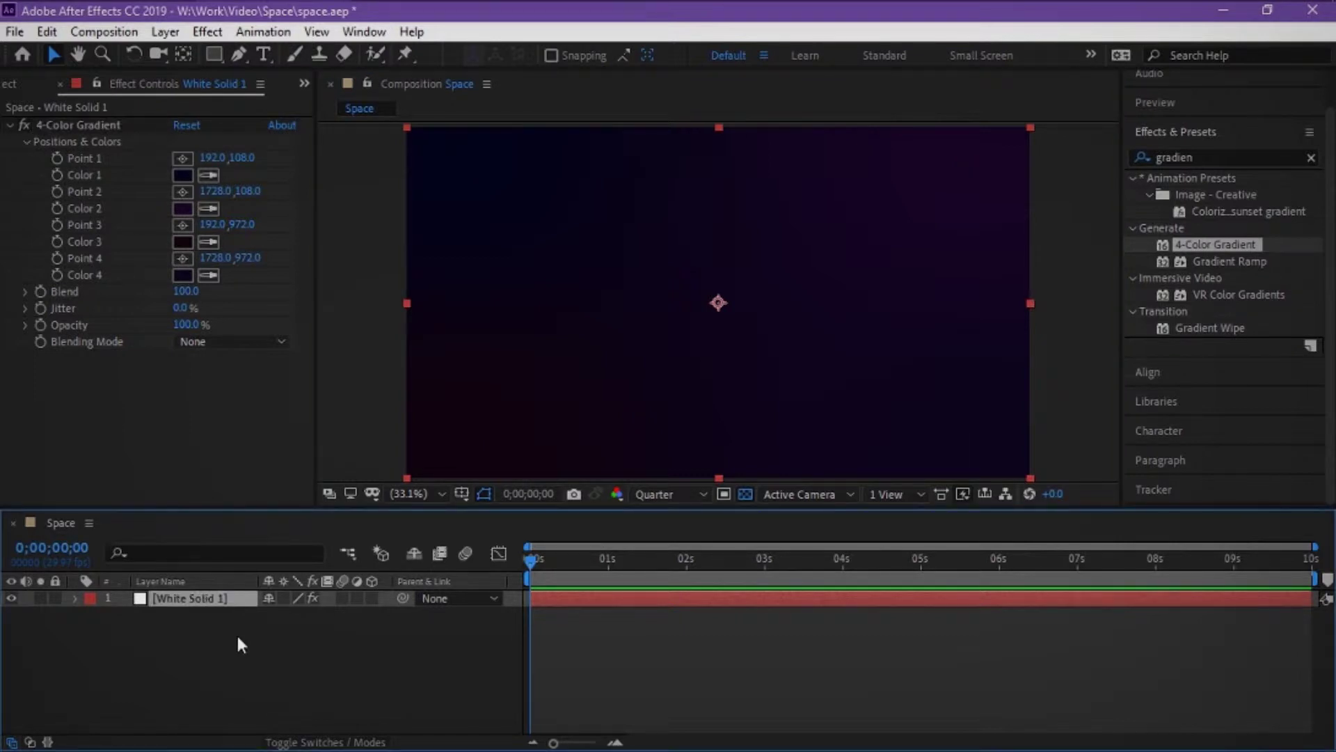
key("ctrl+d")
left_click(102, 127)
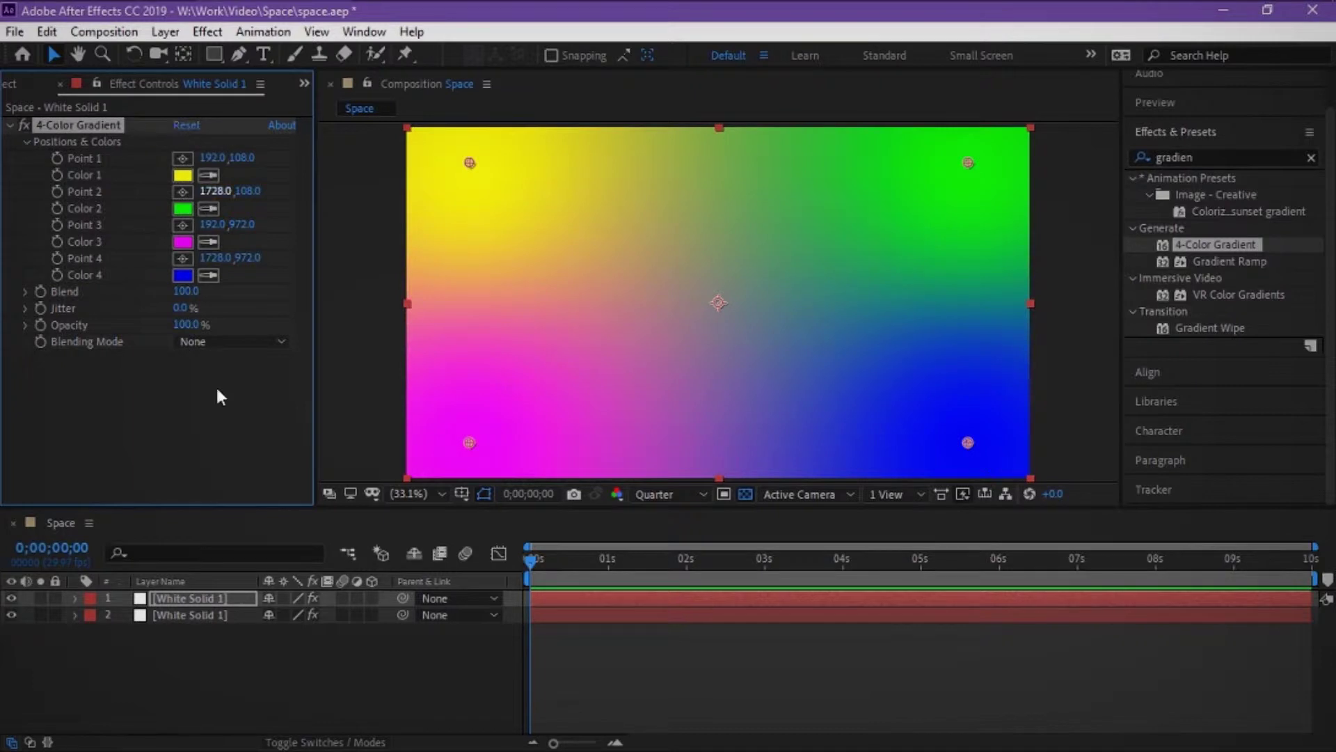
Set the opacity of the upper gradient solid to 5% and save the project
key("t")
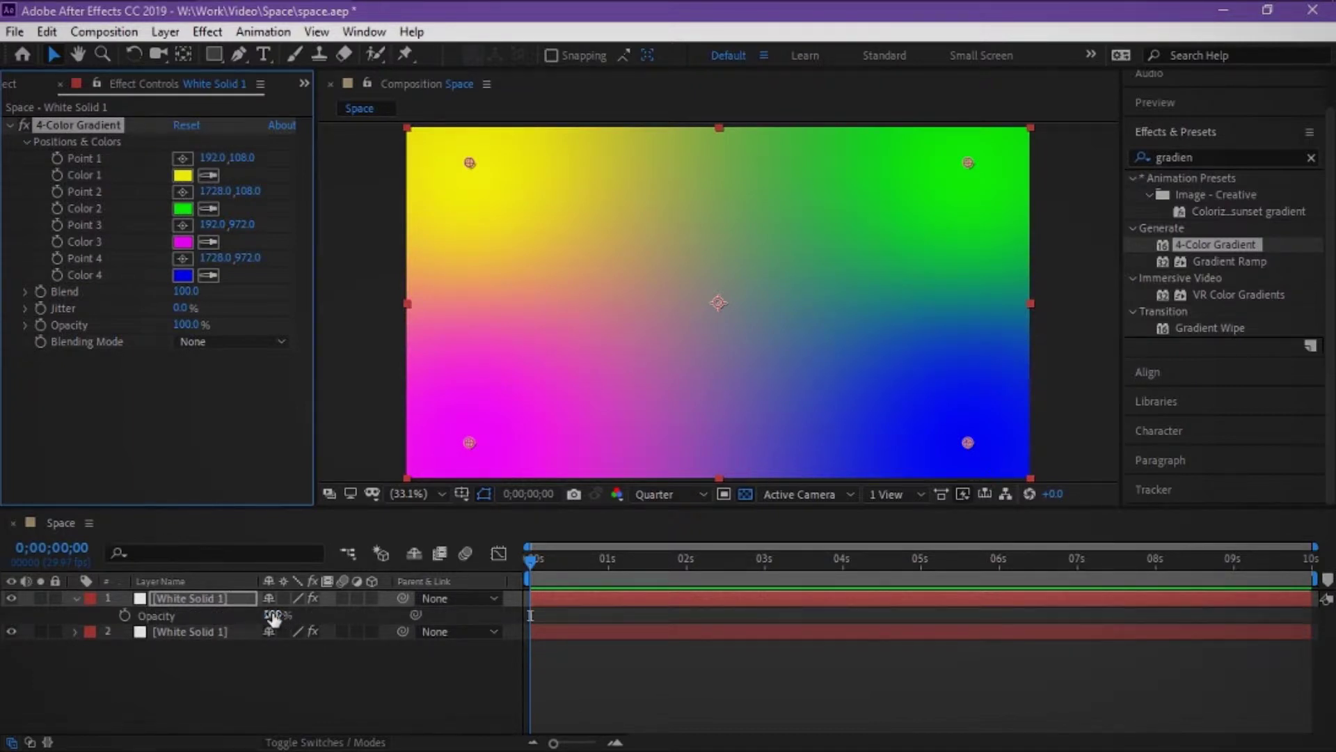
left_click(275, 615)
type("5")
key("Return")
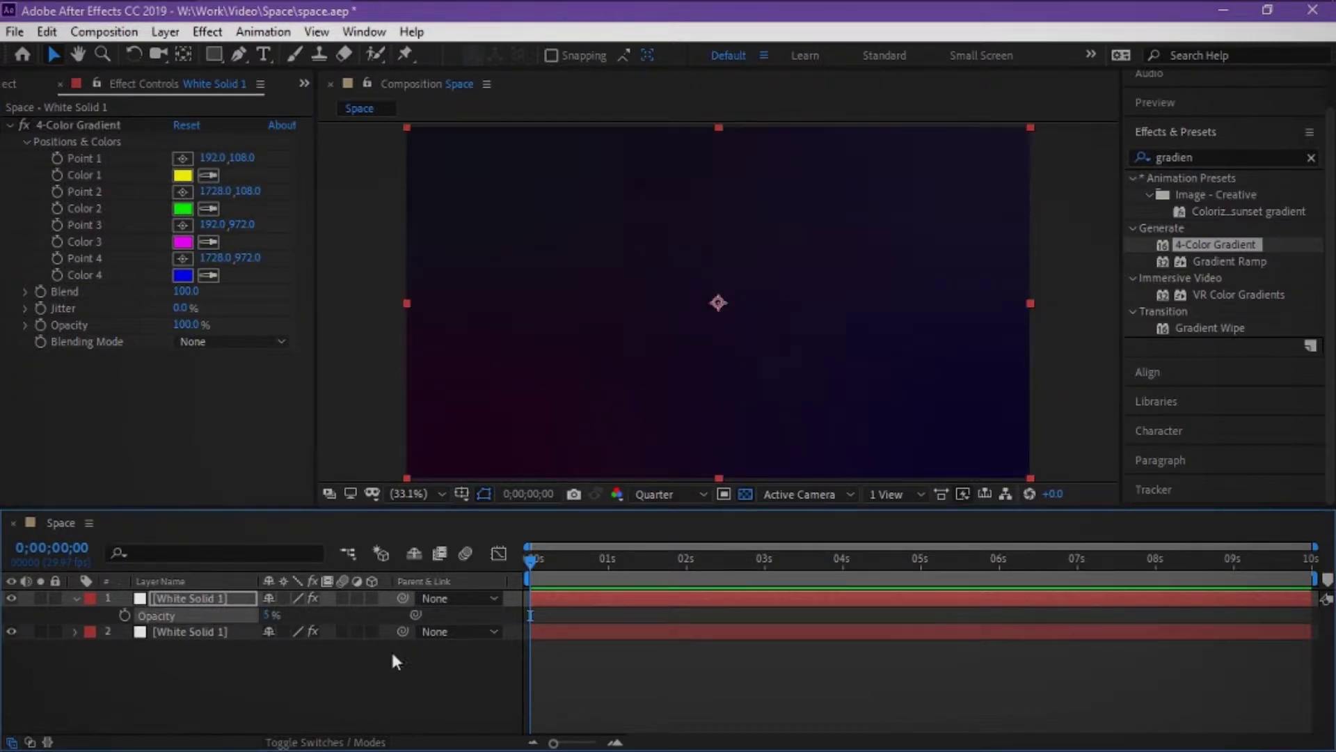
left_click(326, 648)
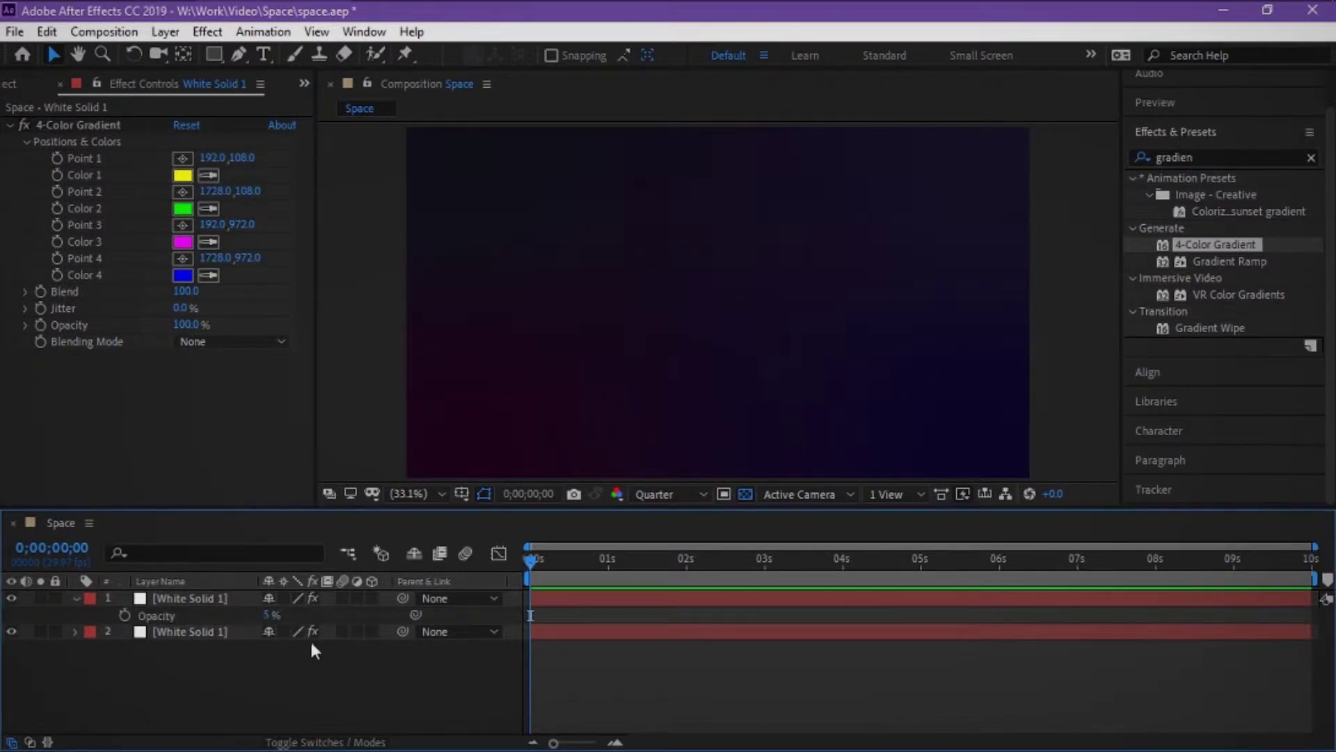
left_click(77, 598)
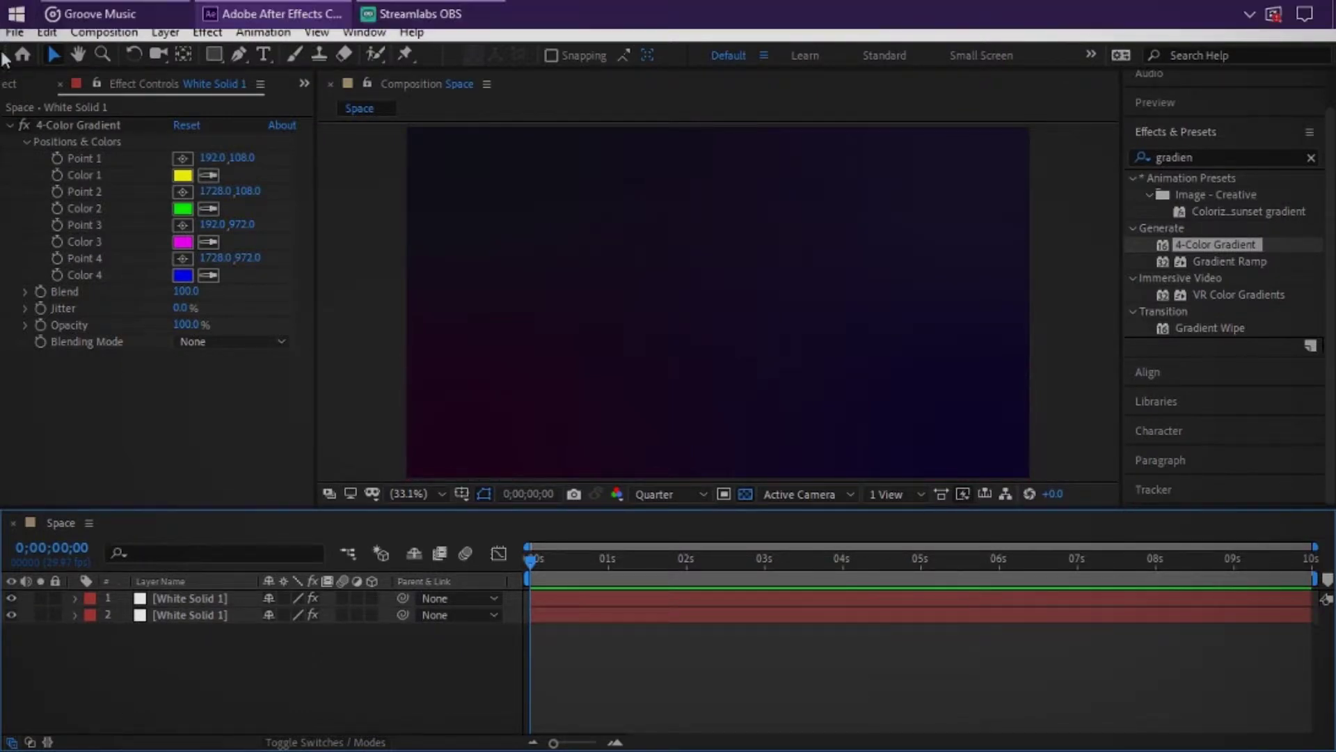
left_click(14, 83)
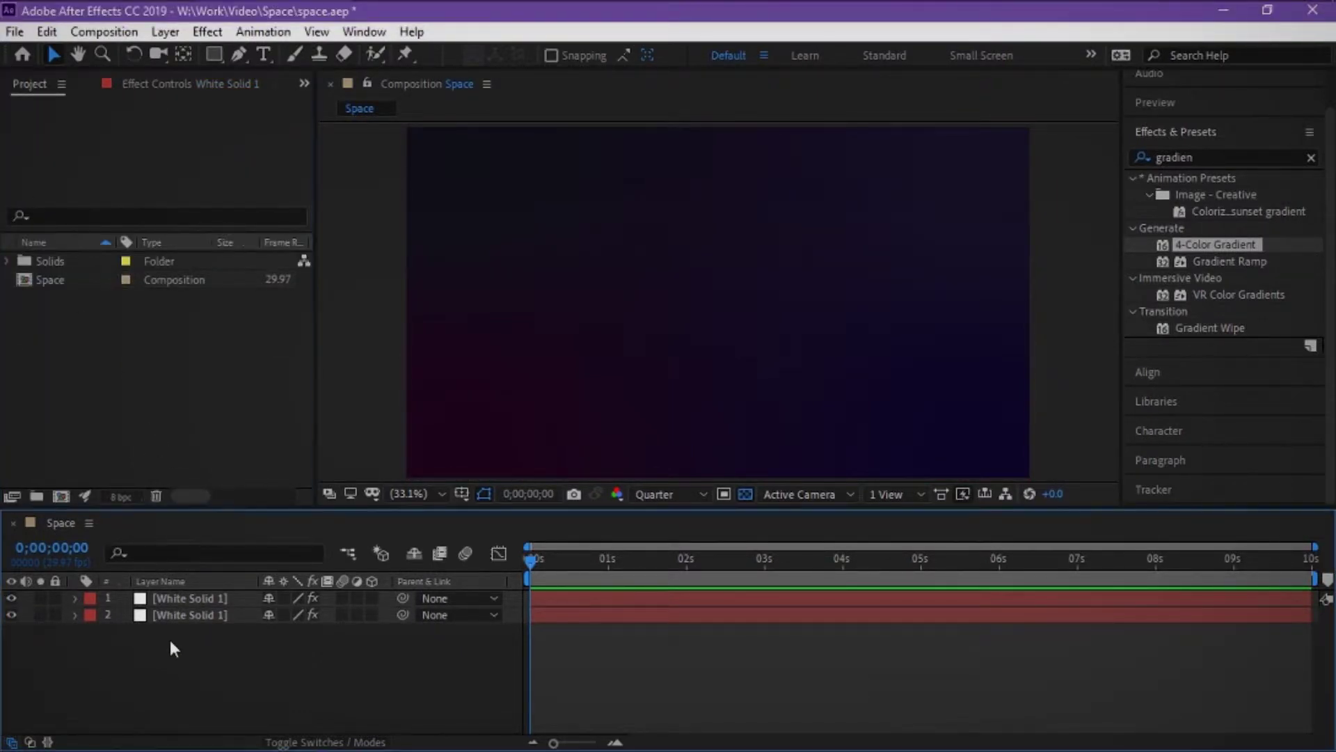
key("ctrl+s")
Pre-compose the two gradient solid layers into a composition named BG
left_click(201, 613)
left_click(203, 583)
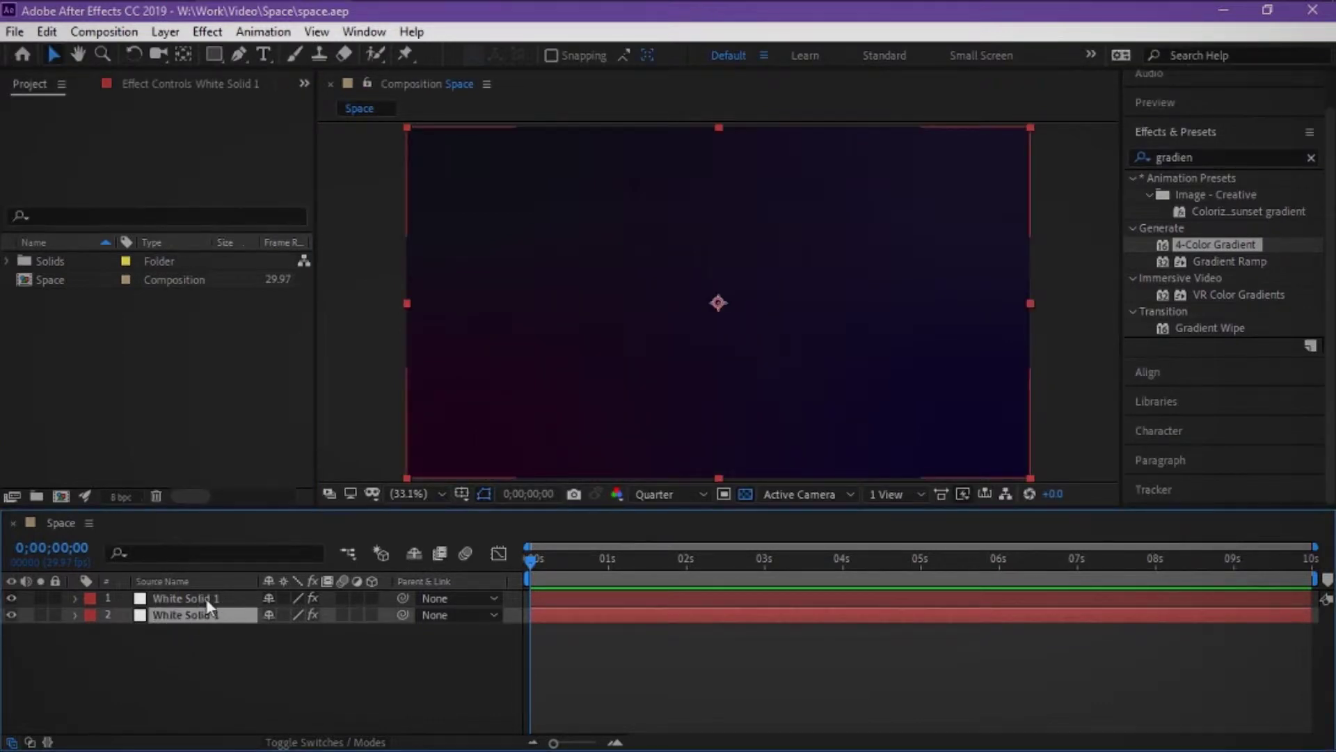
left_click(206, 600, "shift")
right_click(206, 604)
left_click(299, 524)
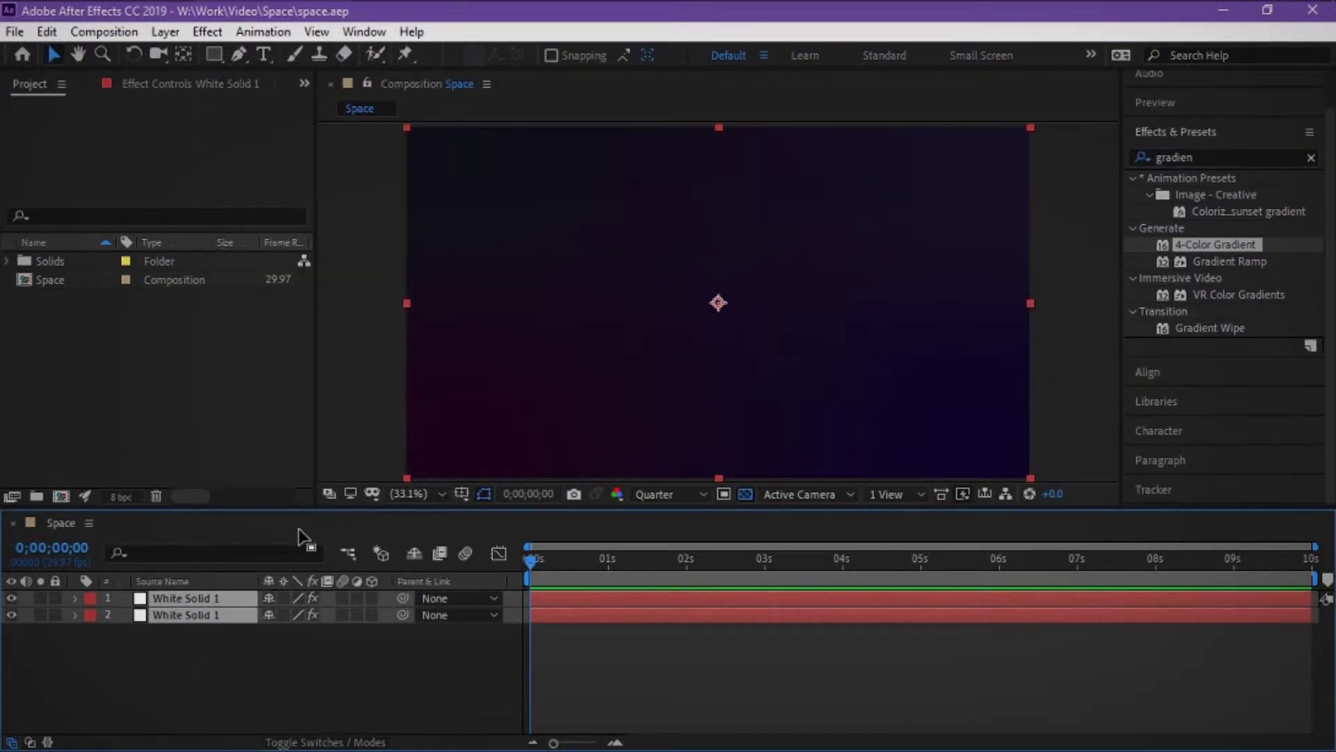
type("BG")
key("Return")
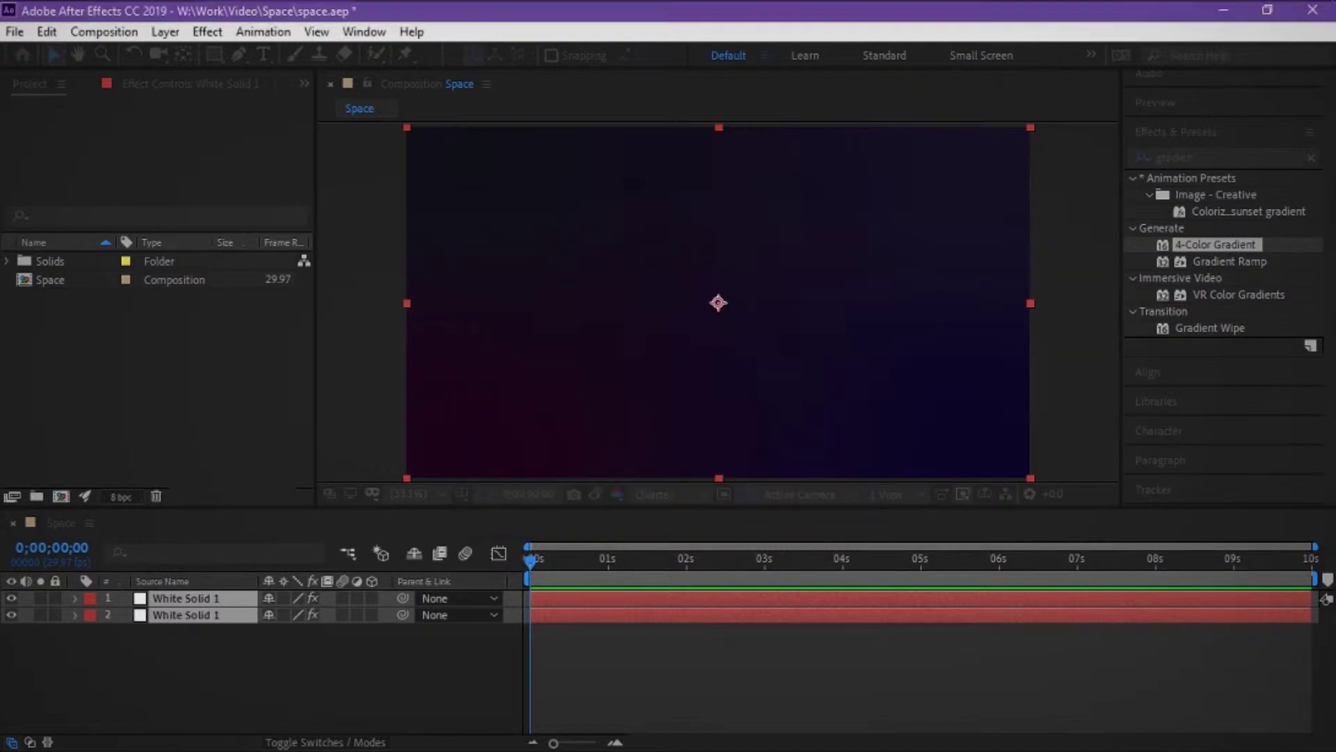
Add a second white 1920 x 1080 px solid above the BG layer
right_click(133, 656)
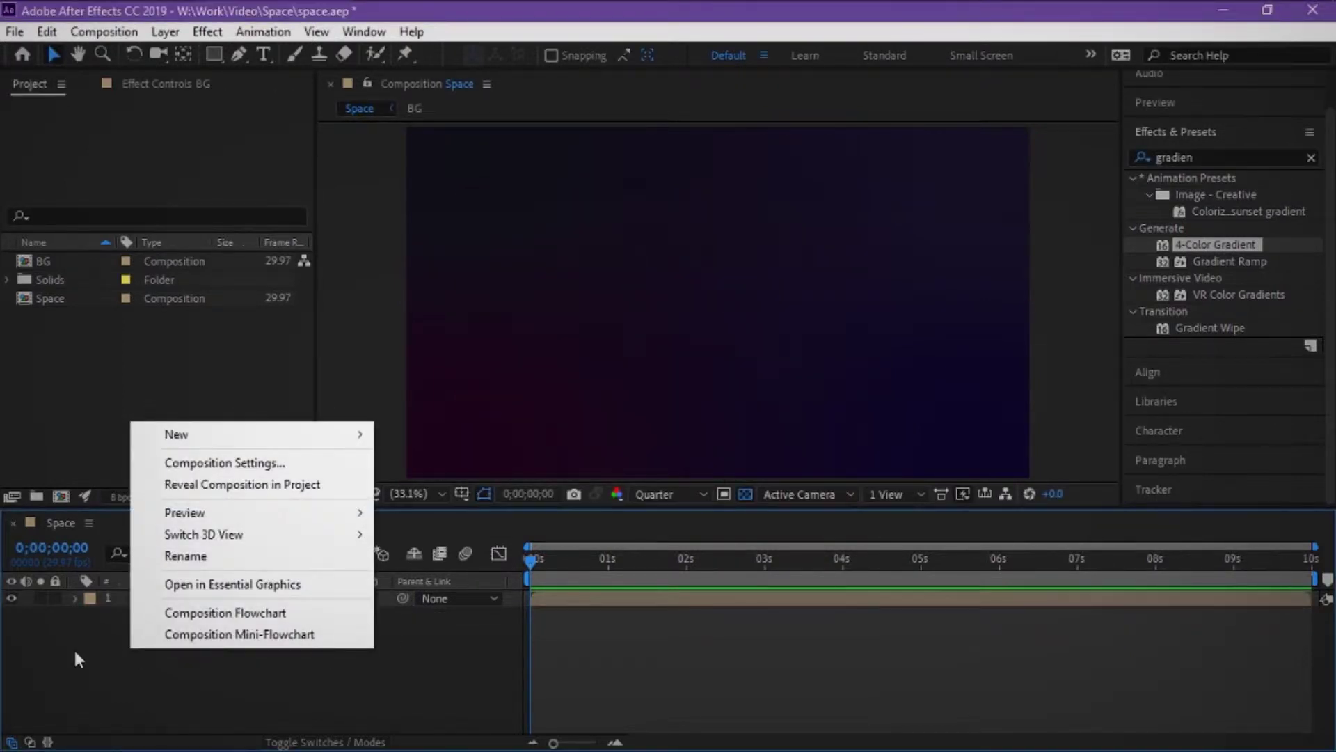
key("ctrl+y")
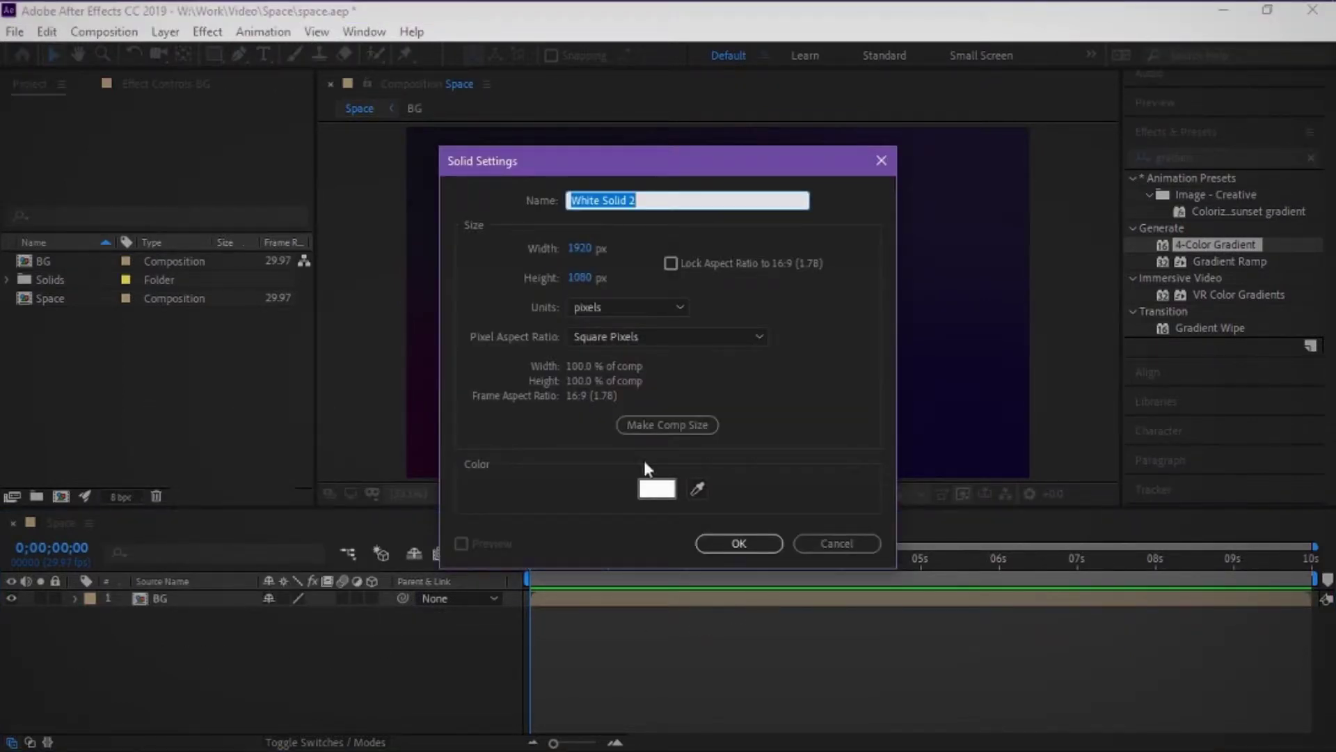
left_click_drag(529, 162, 494, 167)
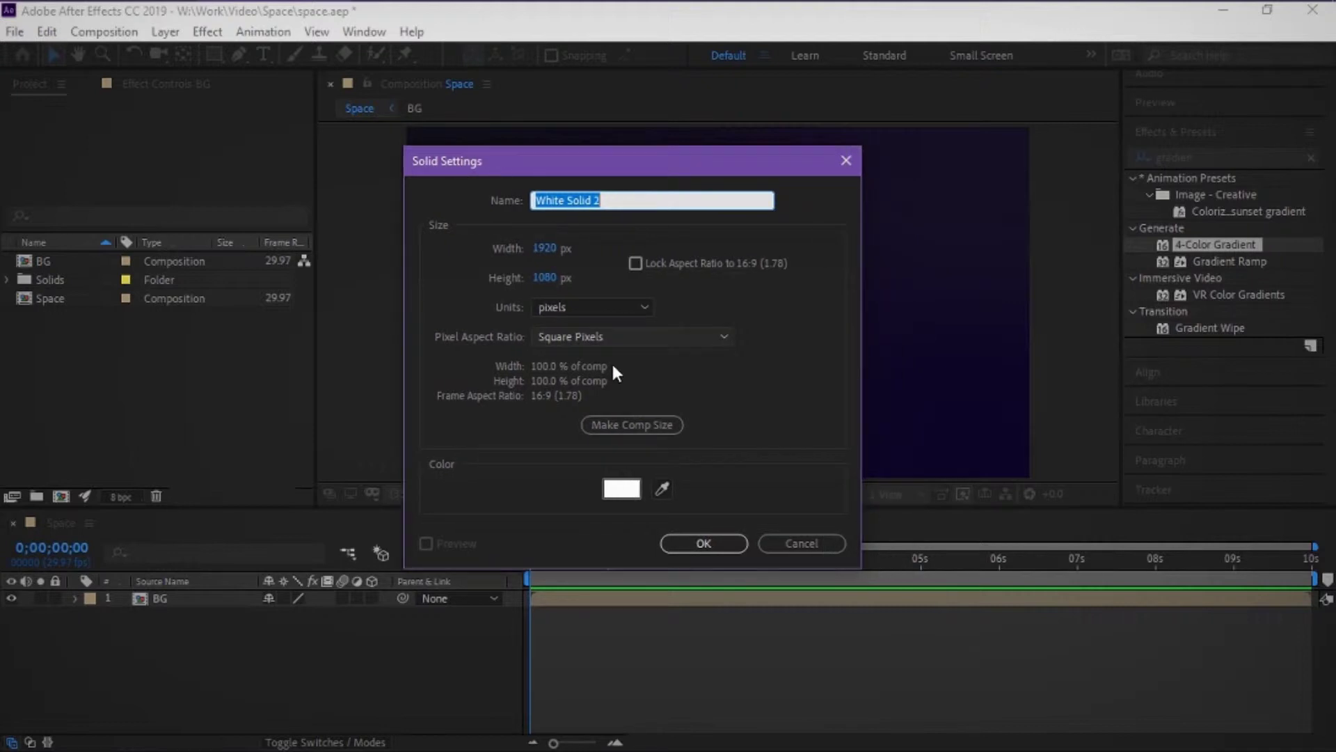
left_click(729, 544)
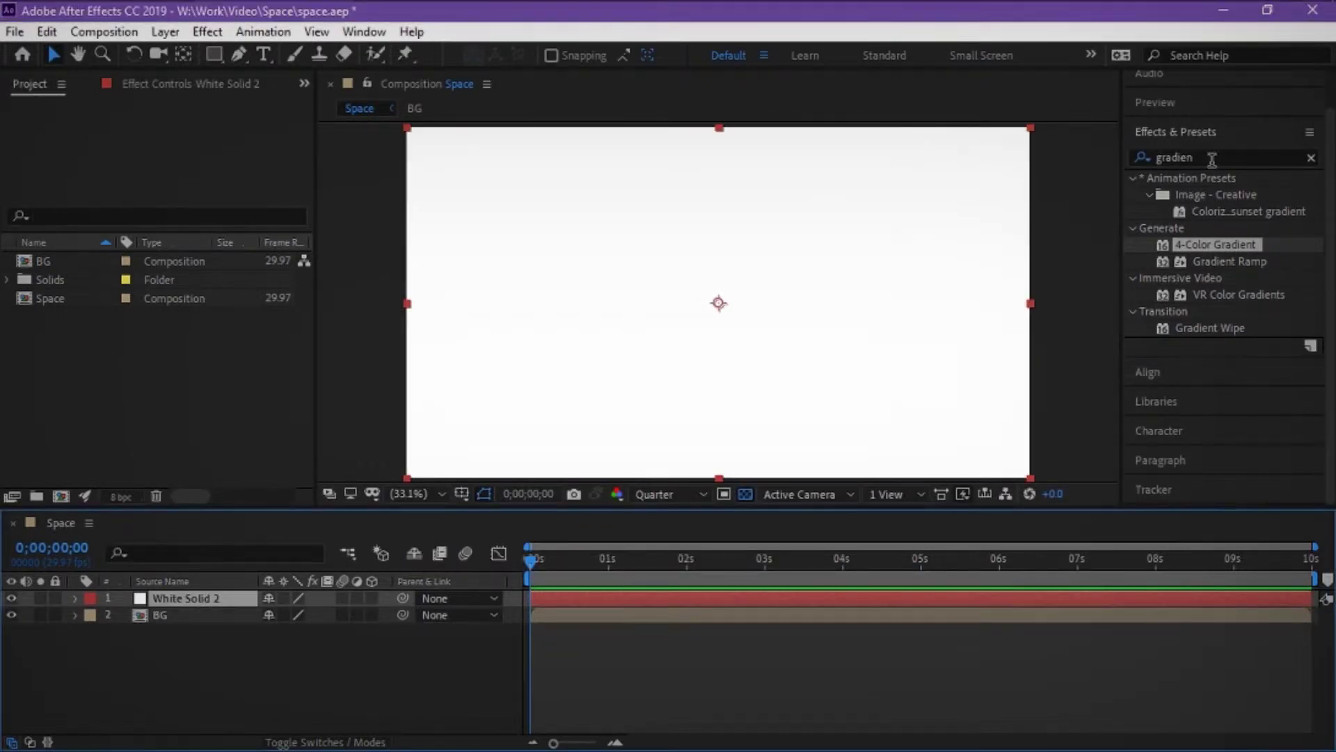
Find the CC Ball Action effect by searching for "cc bal" and apply it to the new white solid
left_click(1212, 159)
type("cc")
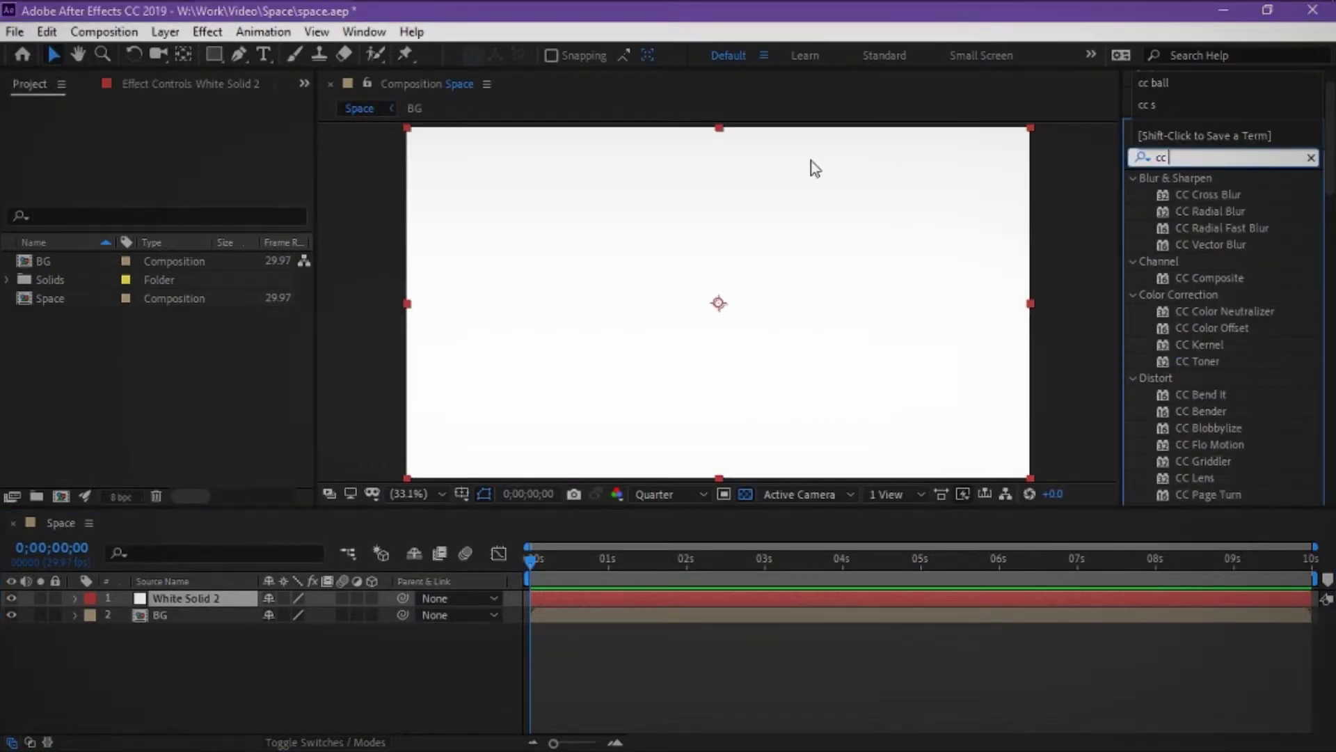
type(" b")
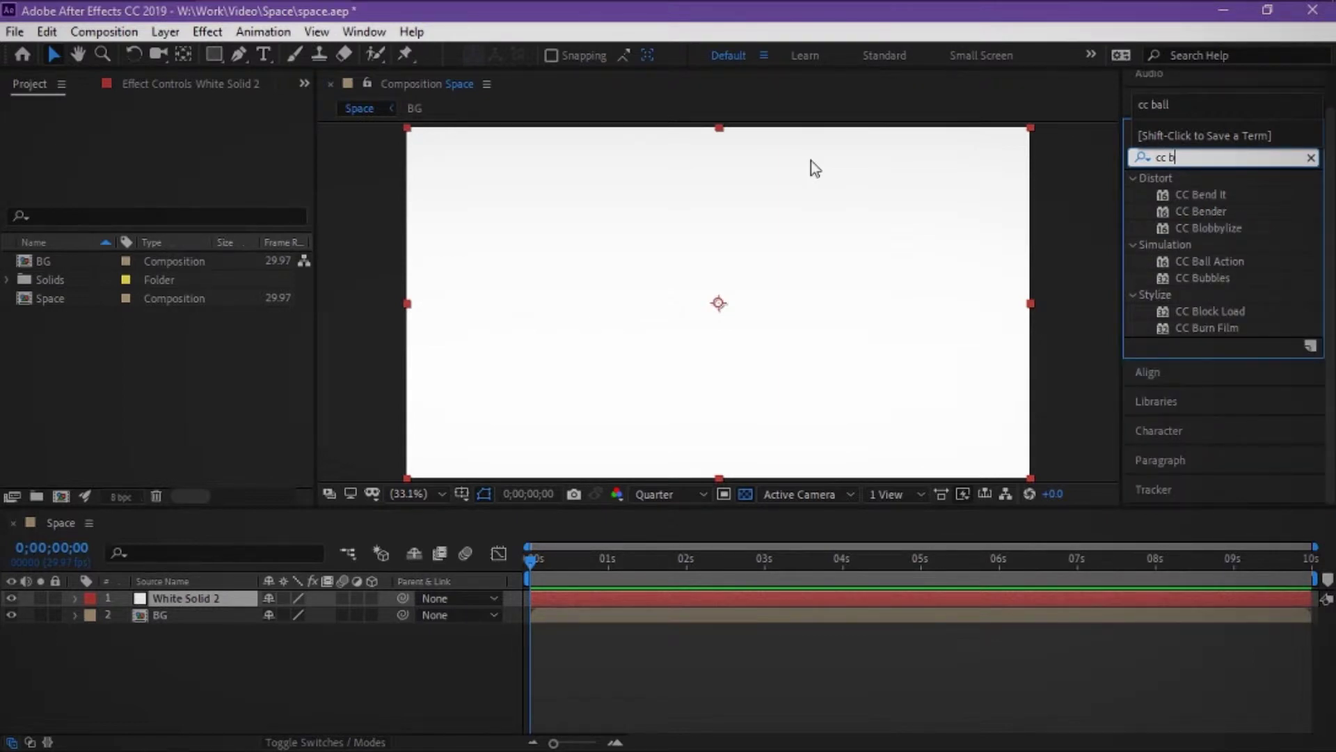
type("al")
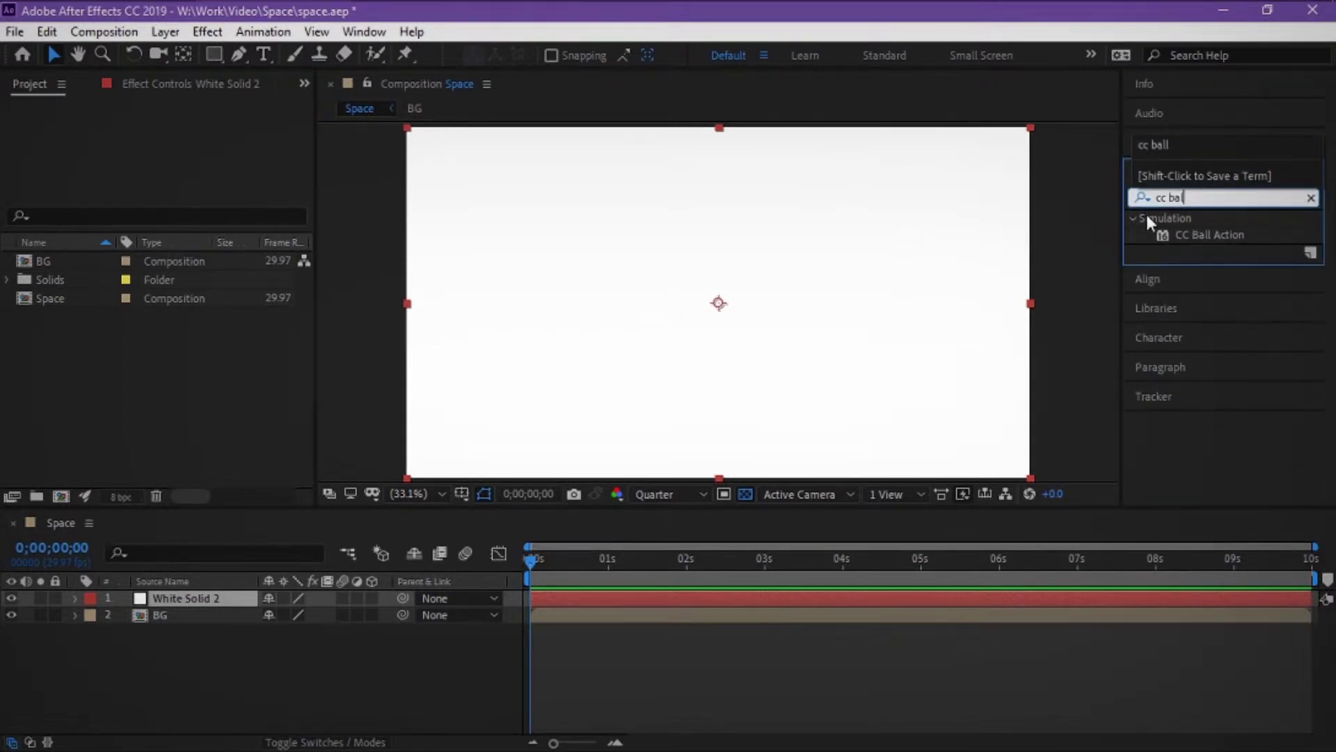
left_click_drag(1215, 236, 554, 341)
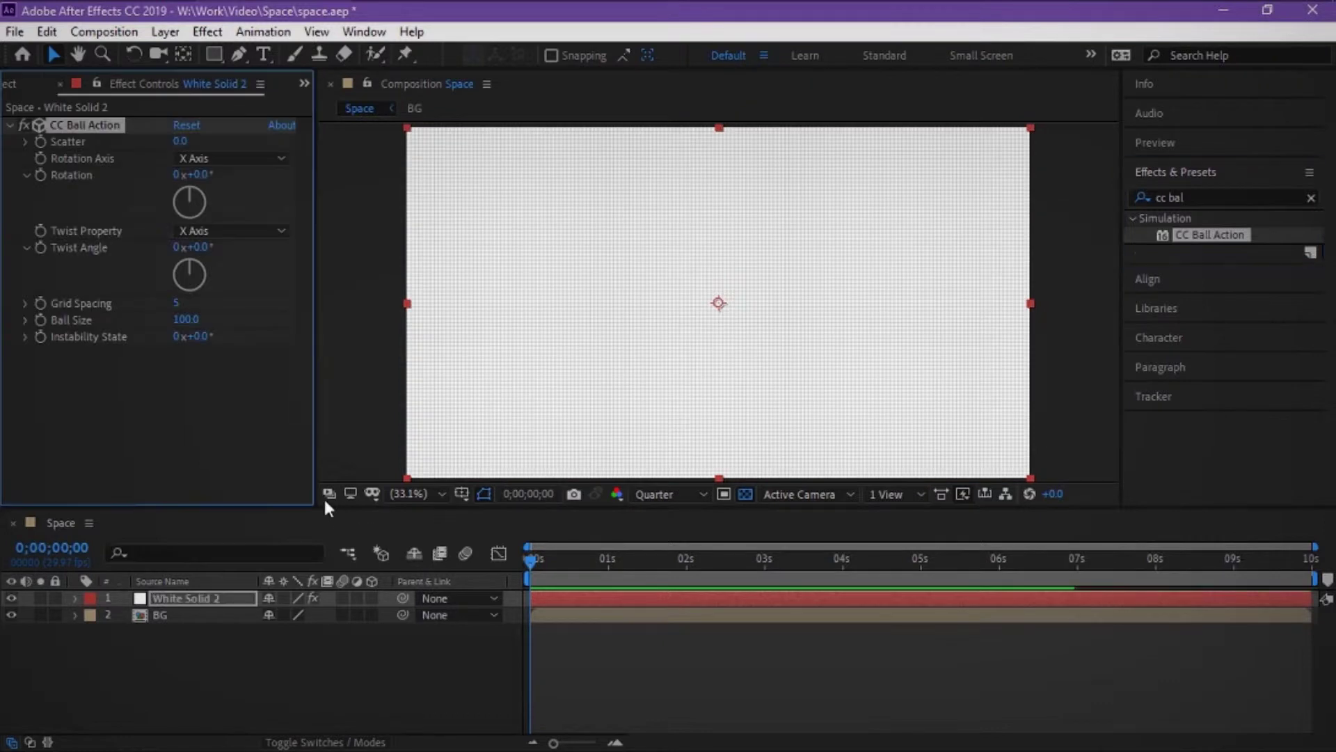
Set the CC Ball Action Scatter to 600 on the white solid
scroll(478, 178, "up", 5)
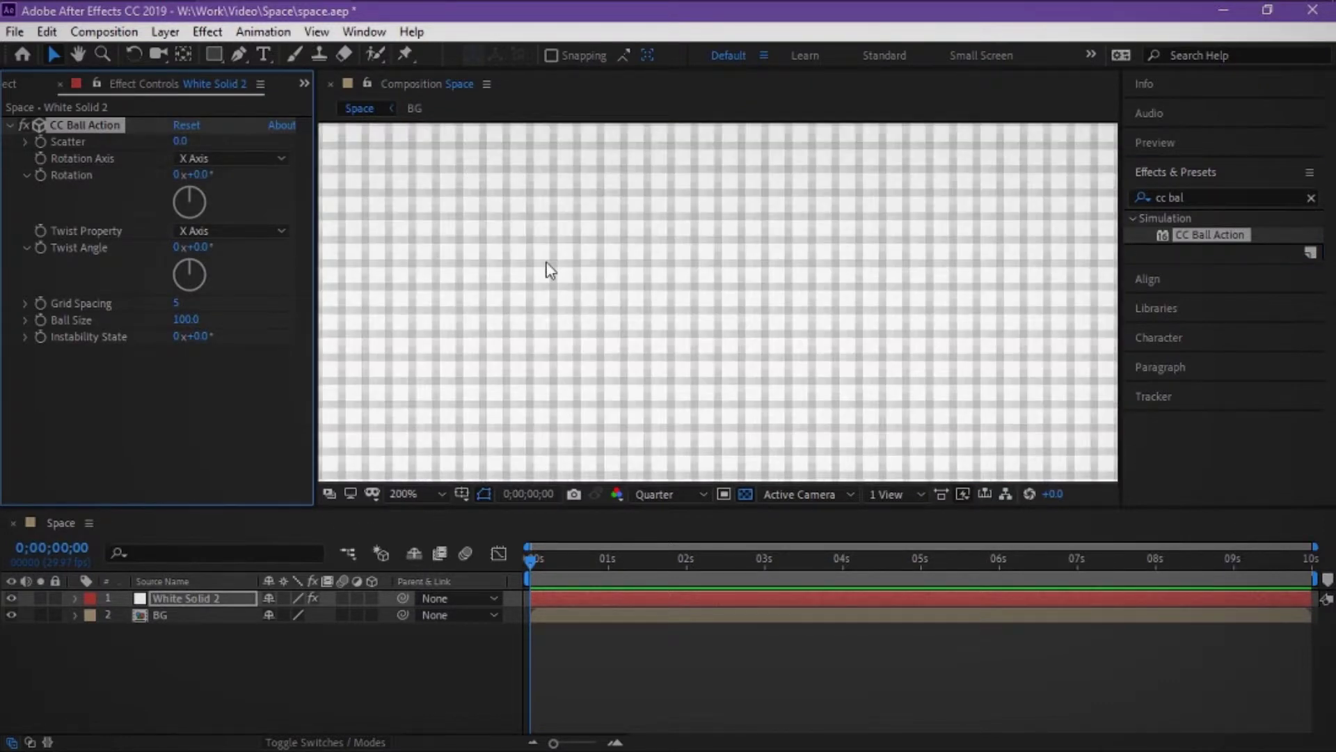
scroll(550, 270, "down", 6)
scroll(461, 167, "down", 1)
scroll(499, 242, "up", 1)
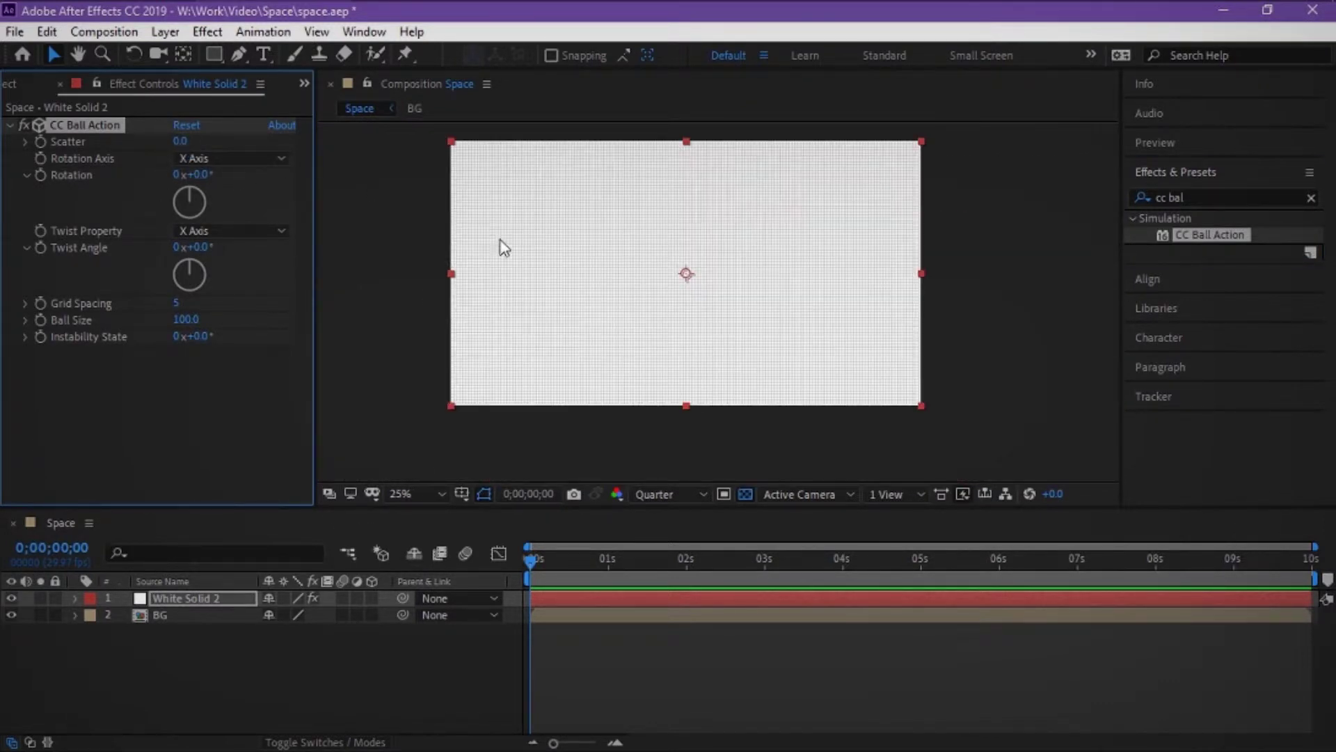
left_click_drag(179, 140, 539, 124)
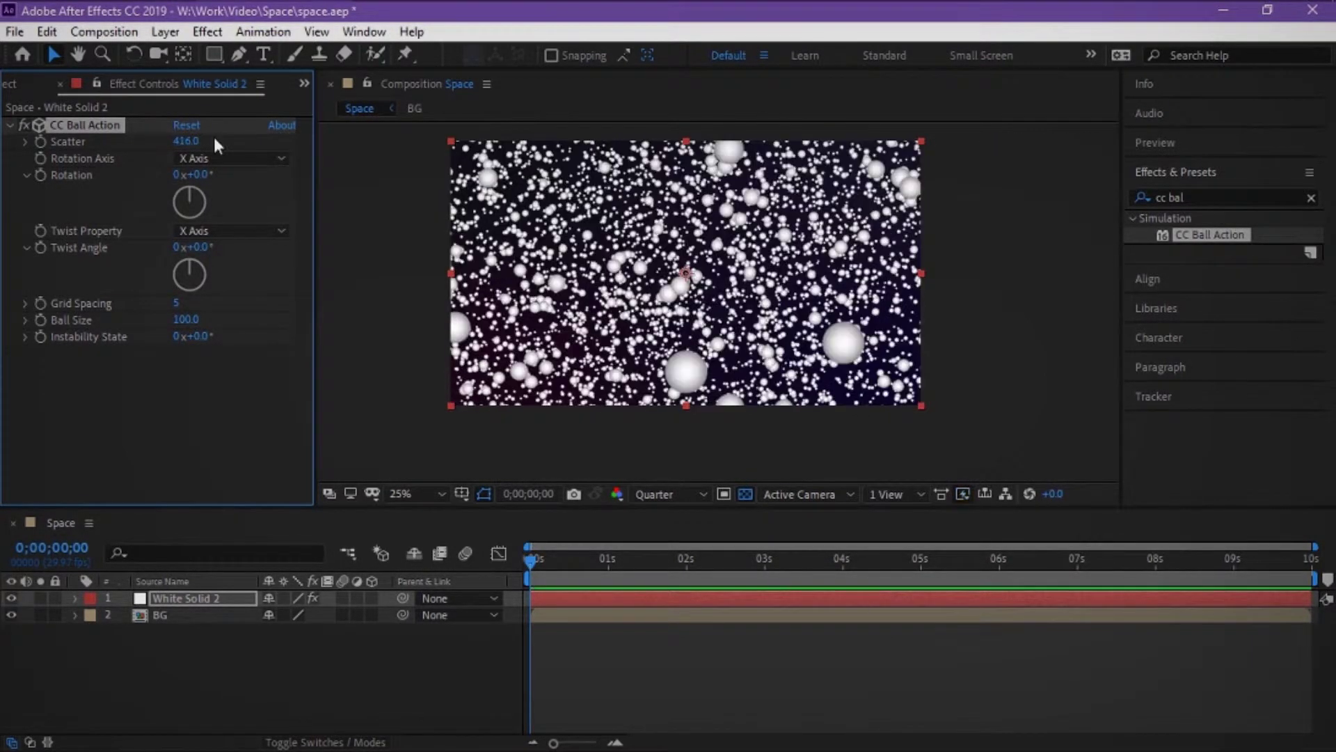
type("600")
key("Return")
left_click(1045, 224)
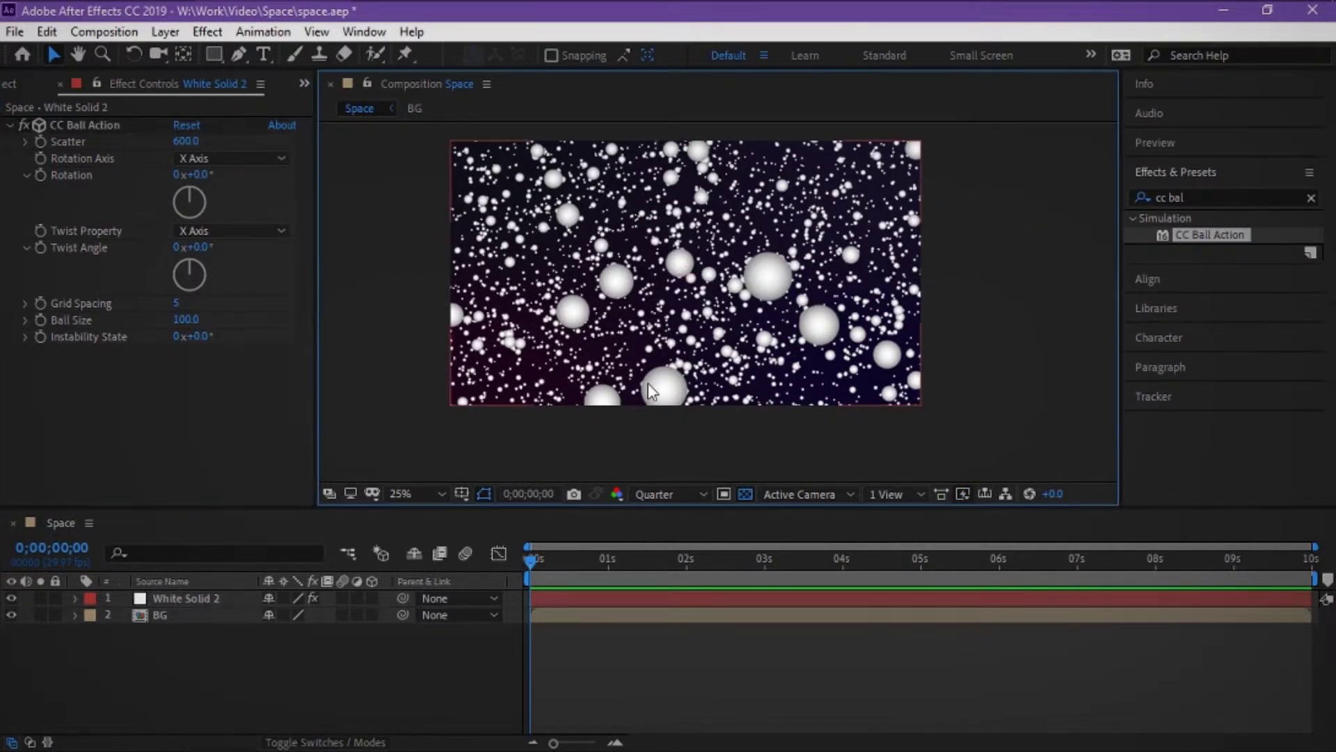
Set the CC Ball Action Grid Spacing to 0 and Ball Size to 40
left_click_drag(176, 303, 74, 303)
left_click(183, 319)
type("91")
key("Return")
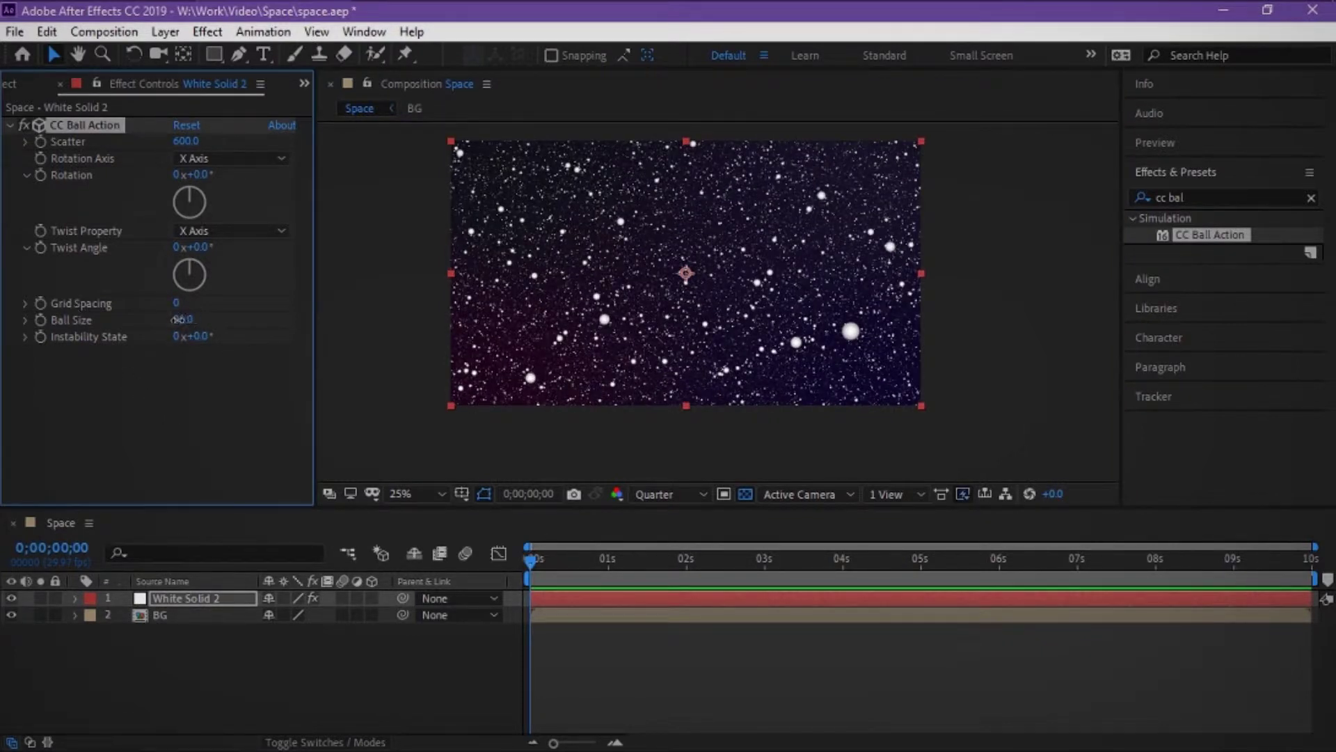
left_click(183, 320)
type("40")
key("Return")
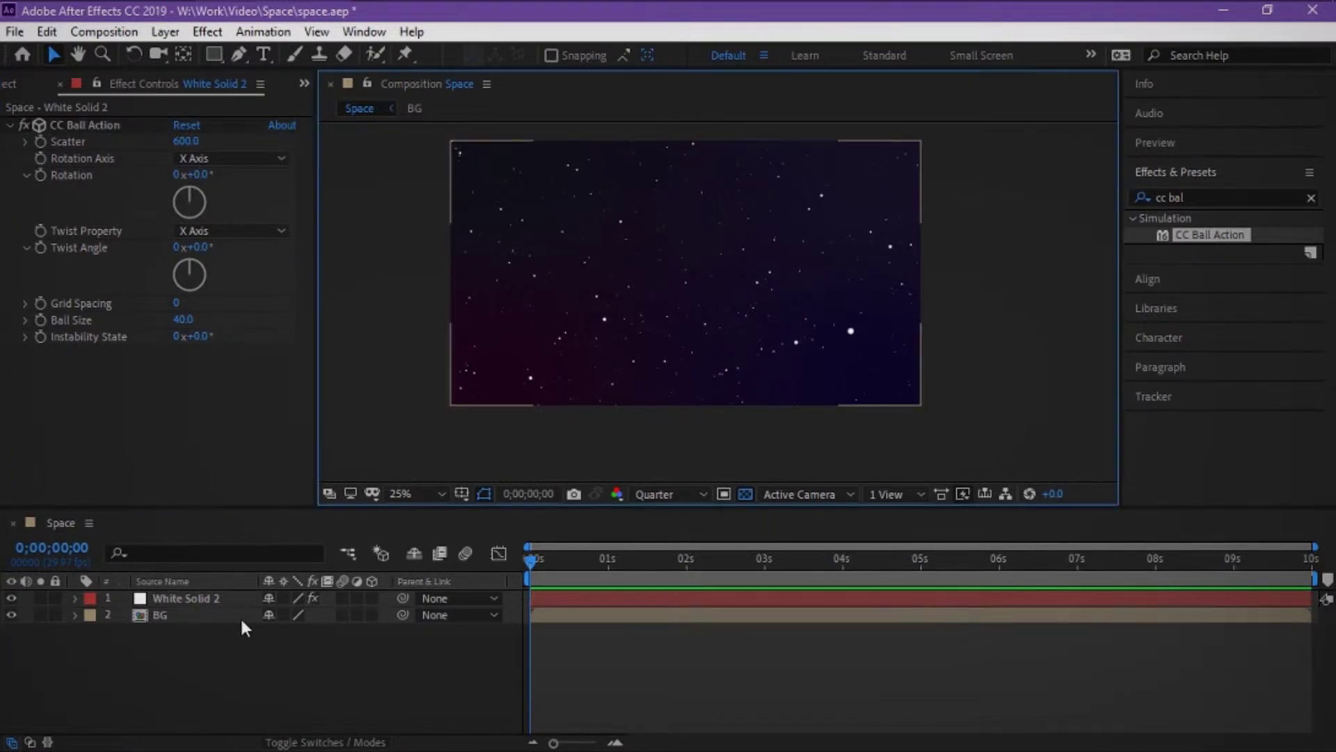
Keyframe the Scatter property at the first frame and set it to 610 at 0;00;09;29
left_click(244, 600)
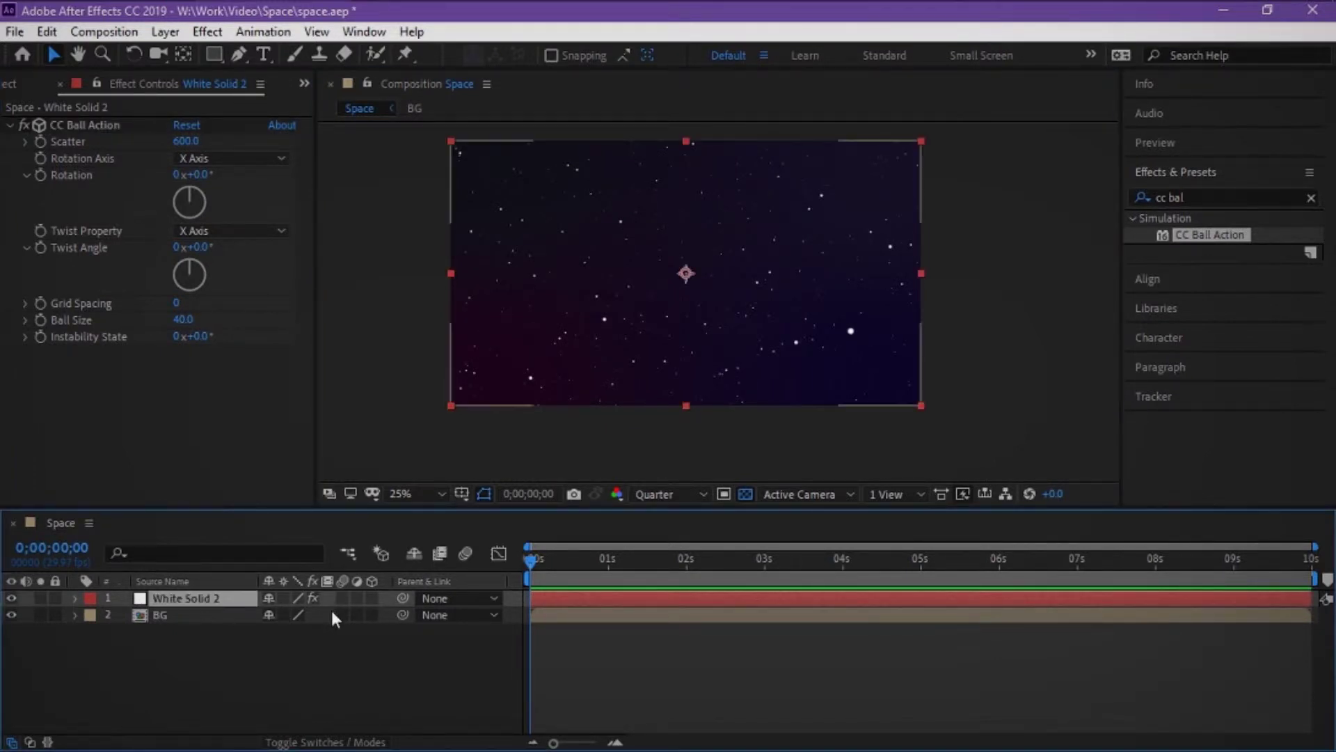
left_click(39, 142)
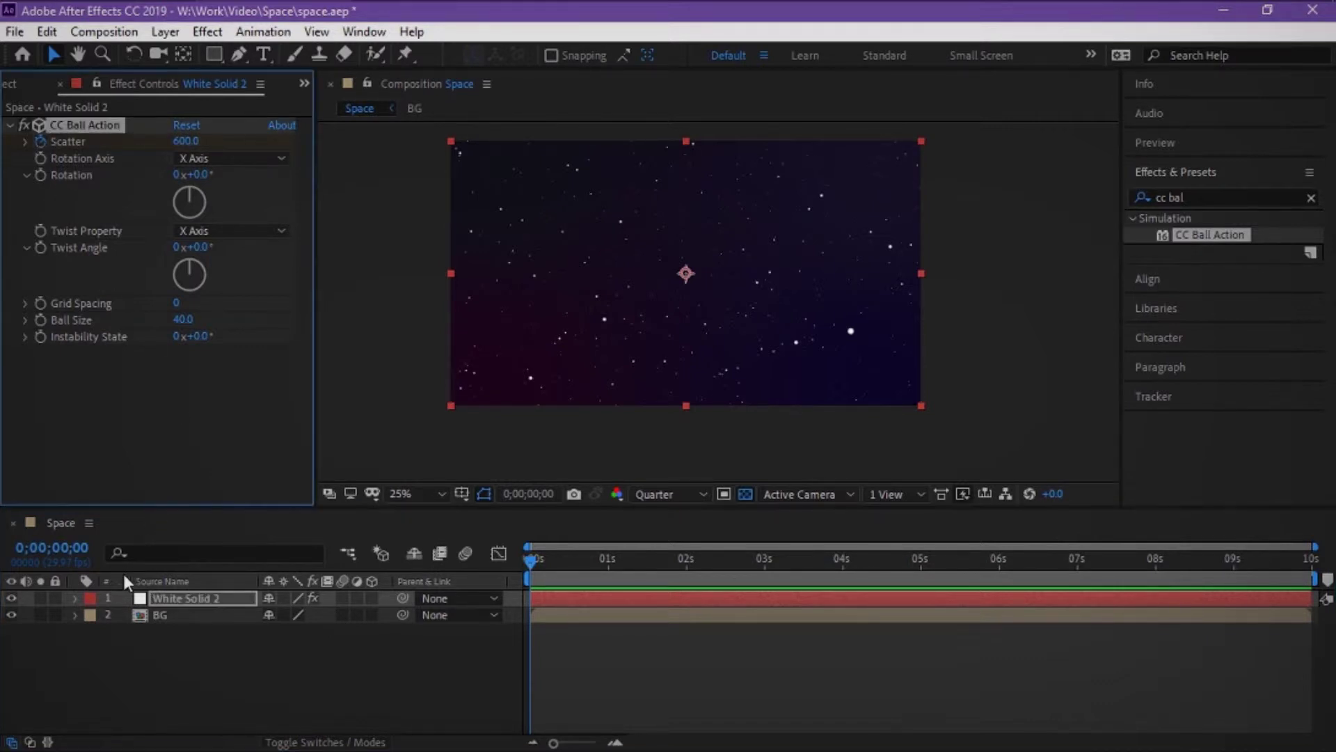
left_click_drag(123, 574, 128, 574)
left_click_drag(621, 558, 1309, 560)
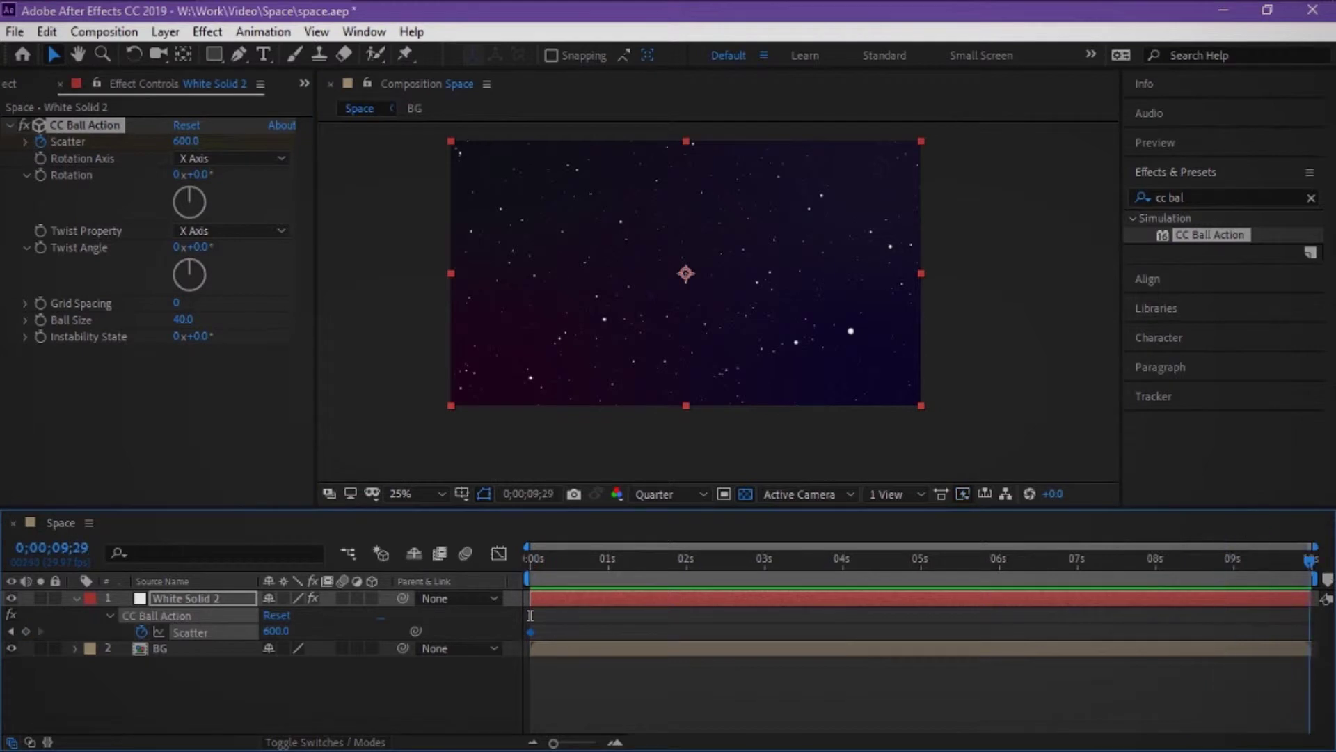
left_click(685, 632)
left_click(277, 632)
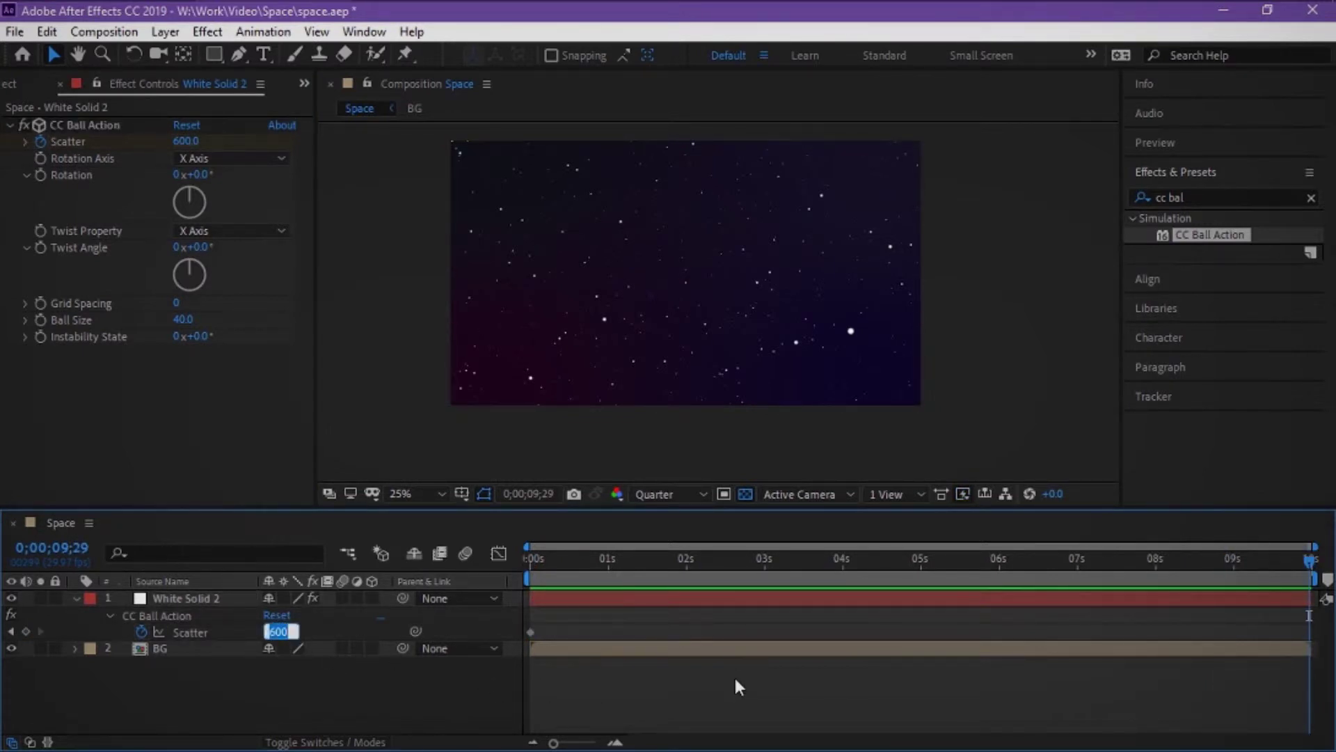
type("6")
key("Return")
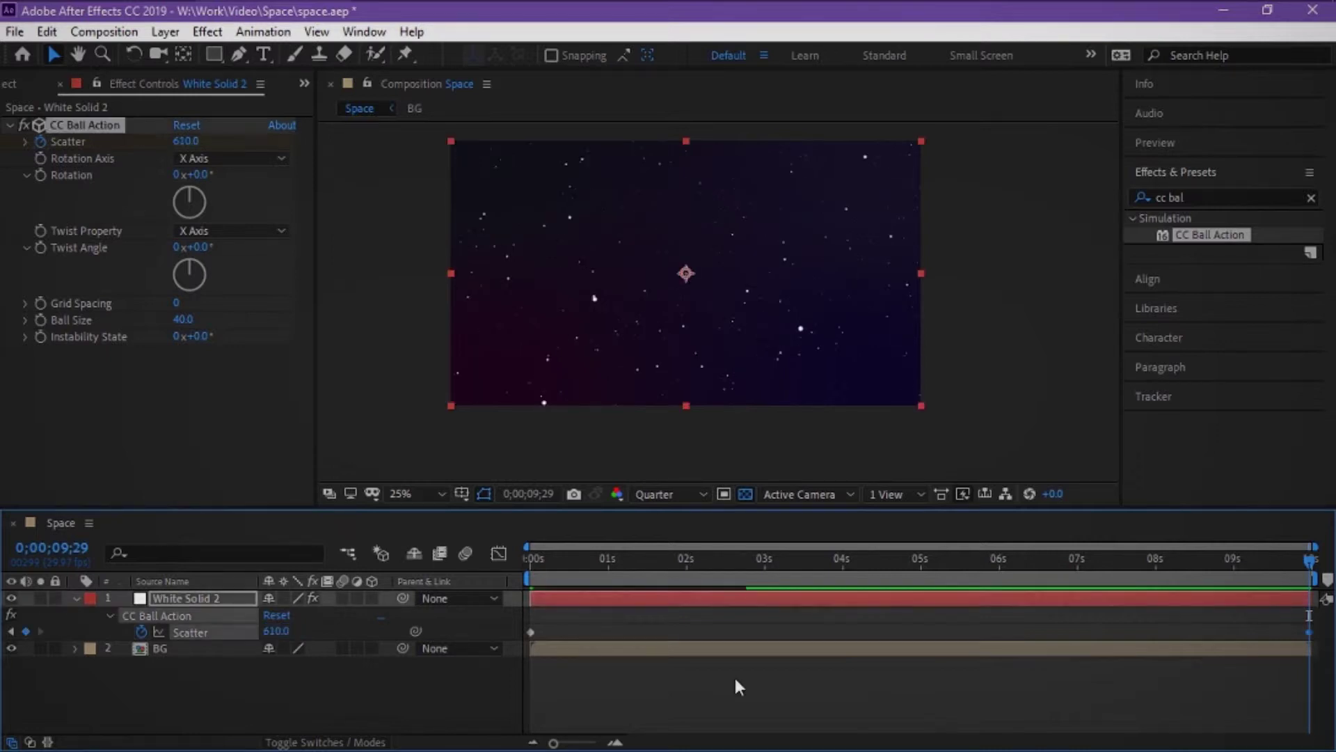
Play back the star animation from the start of the Space composition
left_click_drag(674, 565, 530, 569)
left_click(692, 638)
key("space")
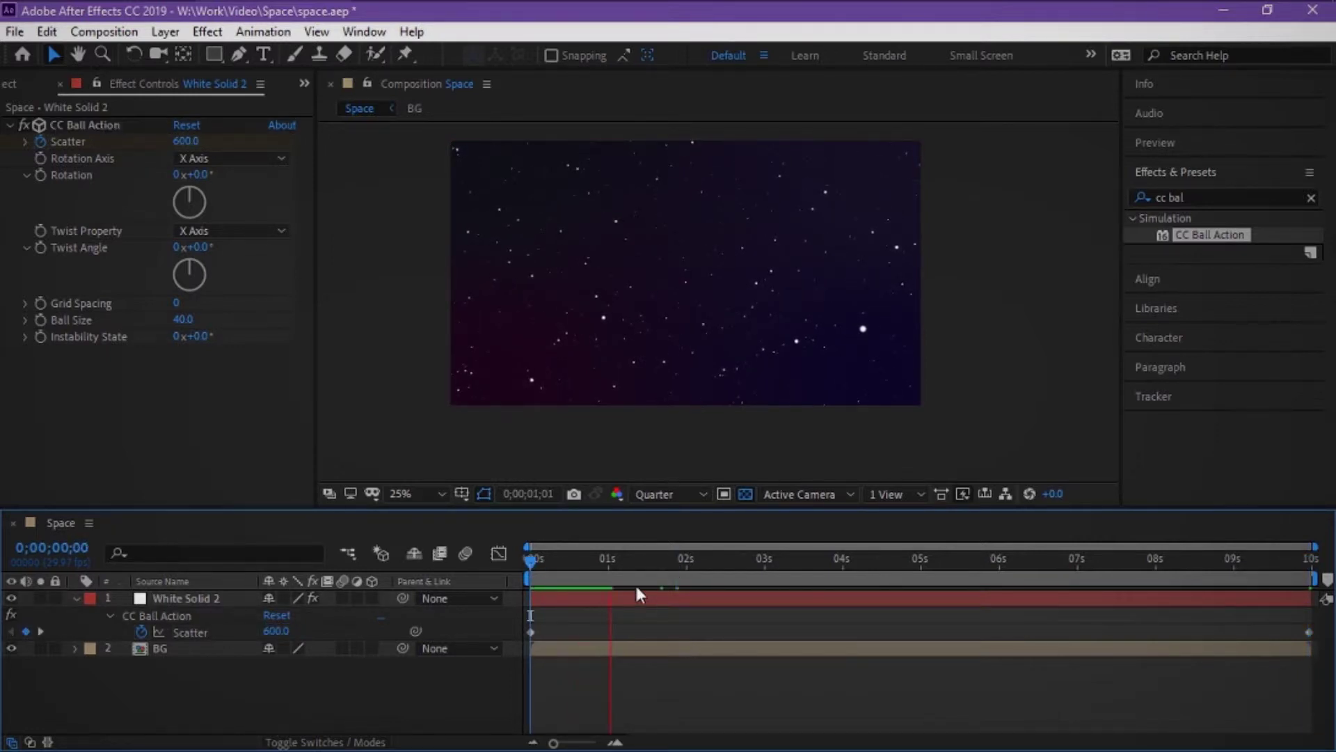
key("space")
key("space")
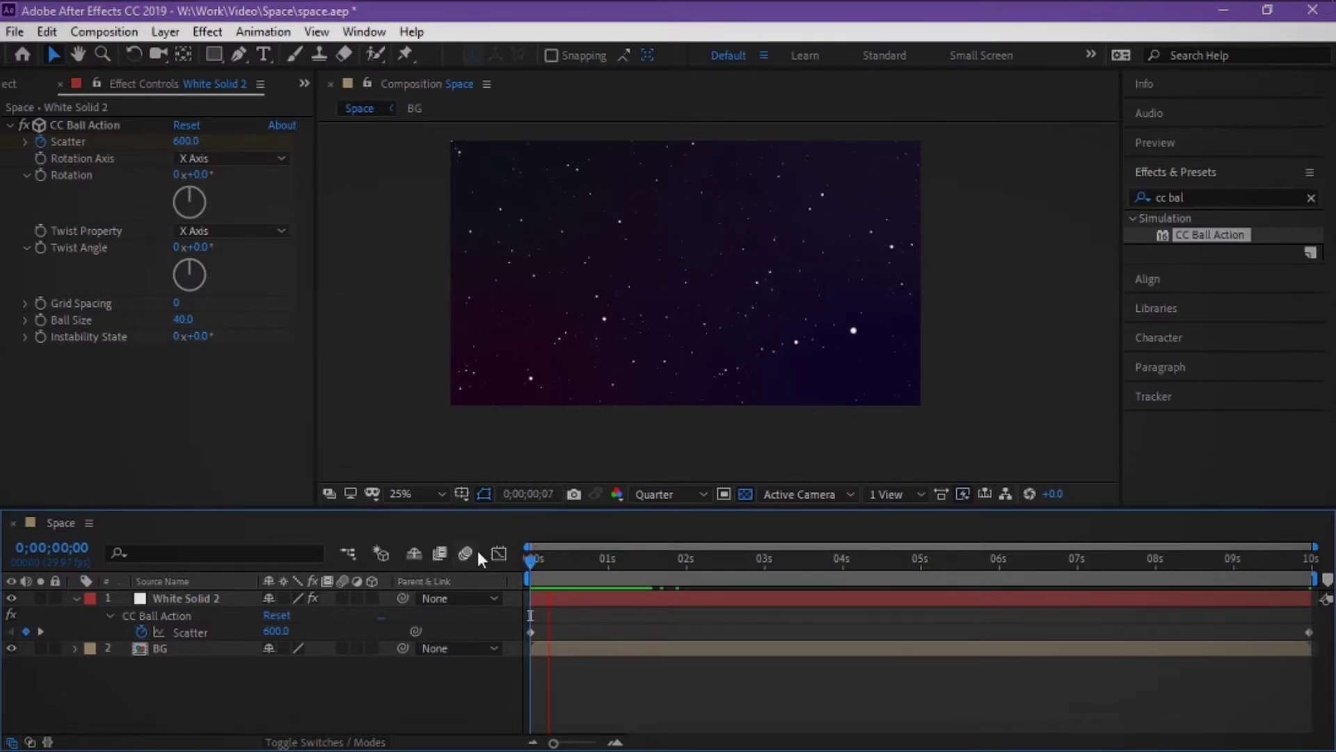
key("space")
Collapse the particle layer's properties and rename the layer as Stars
left_click(109, 612)
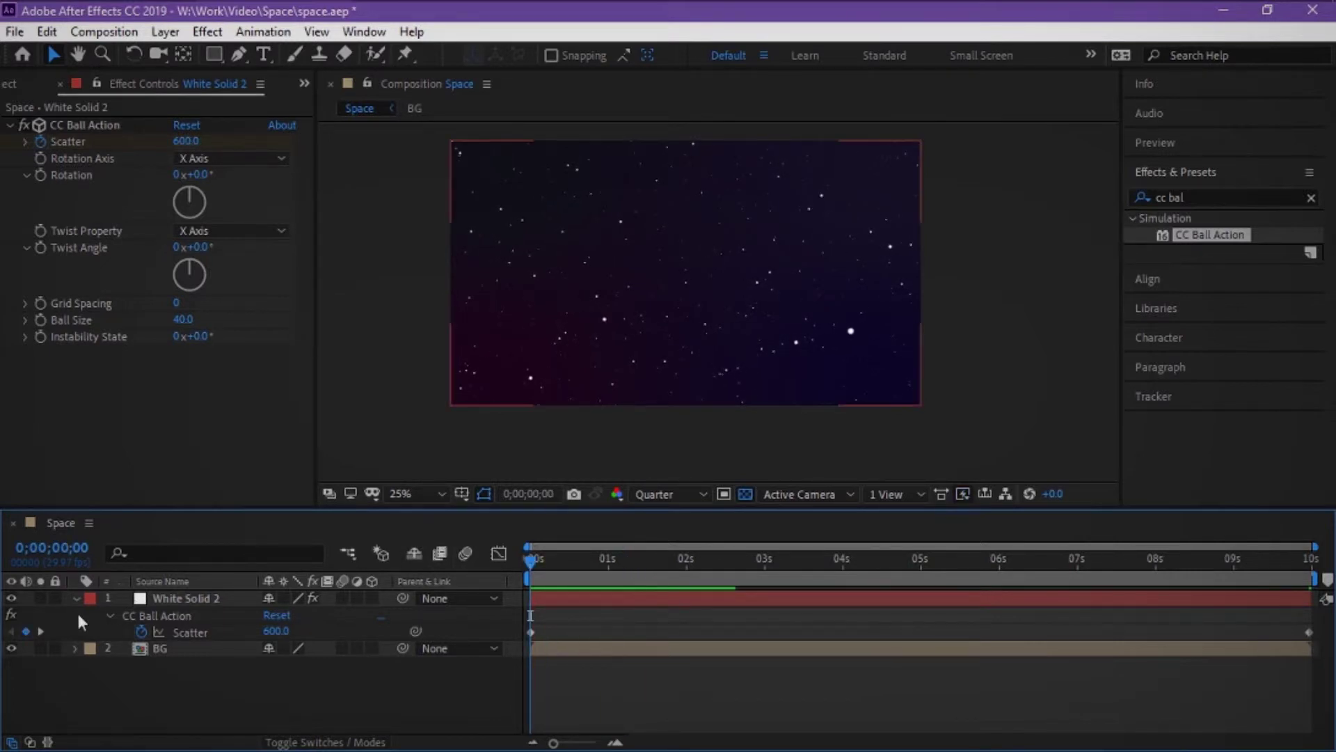
left_click(76, 600)
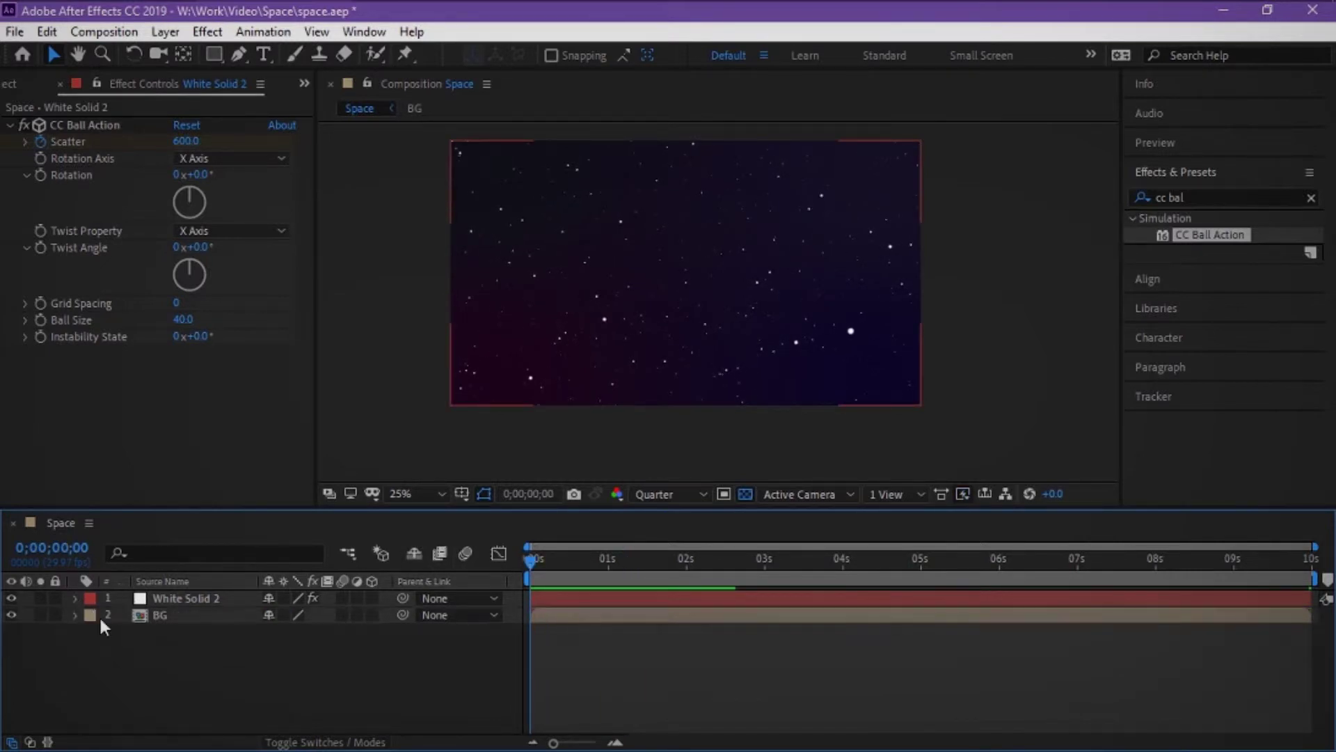
left_click(214, 597)
left_click(204, 654)
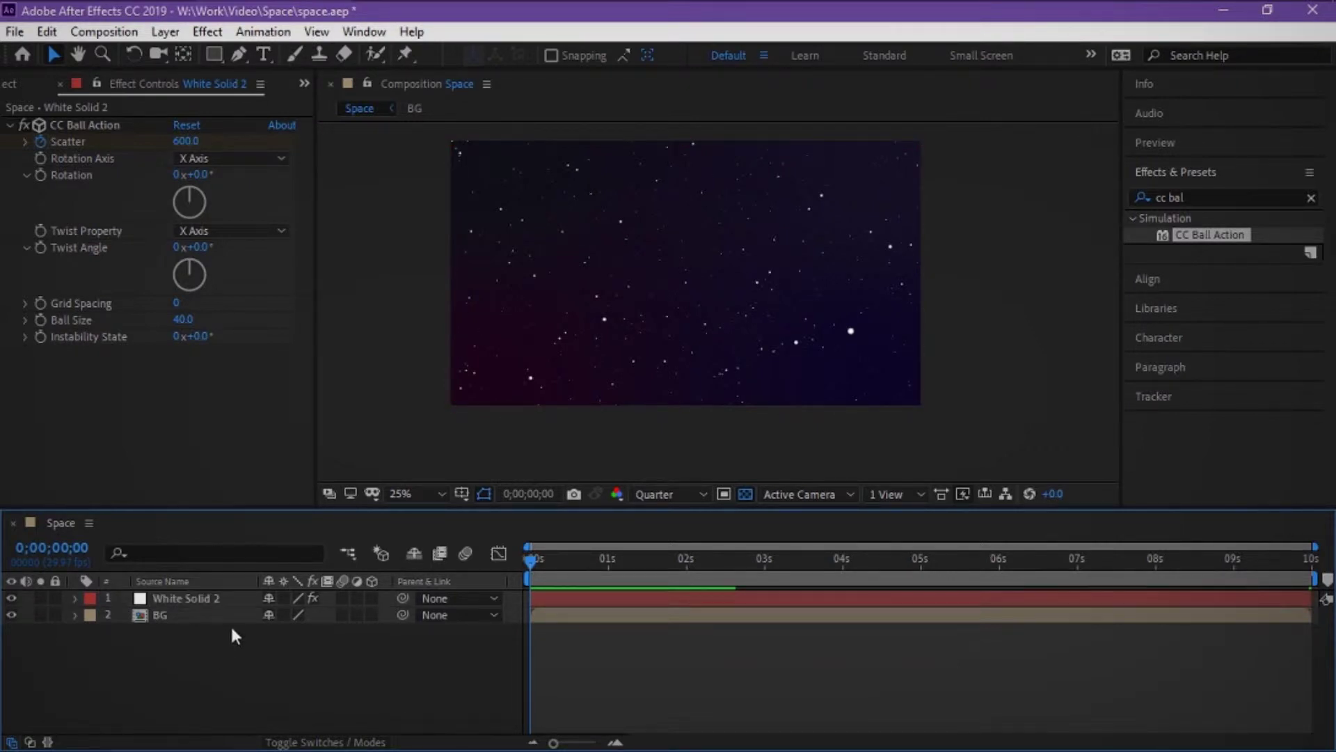
left_click(209, 600)
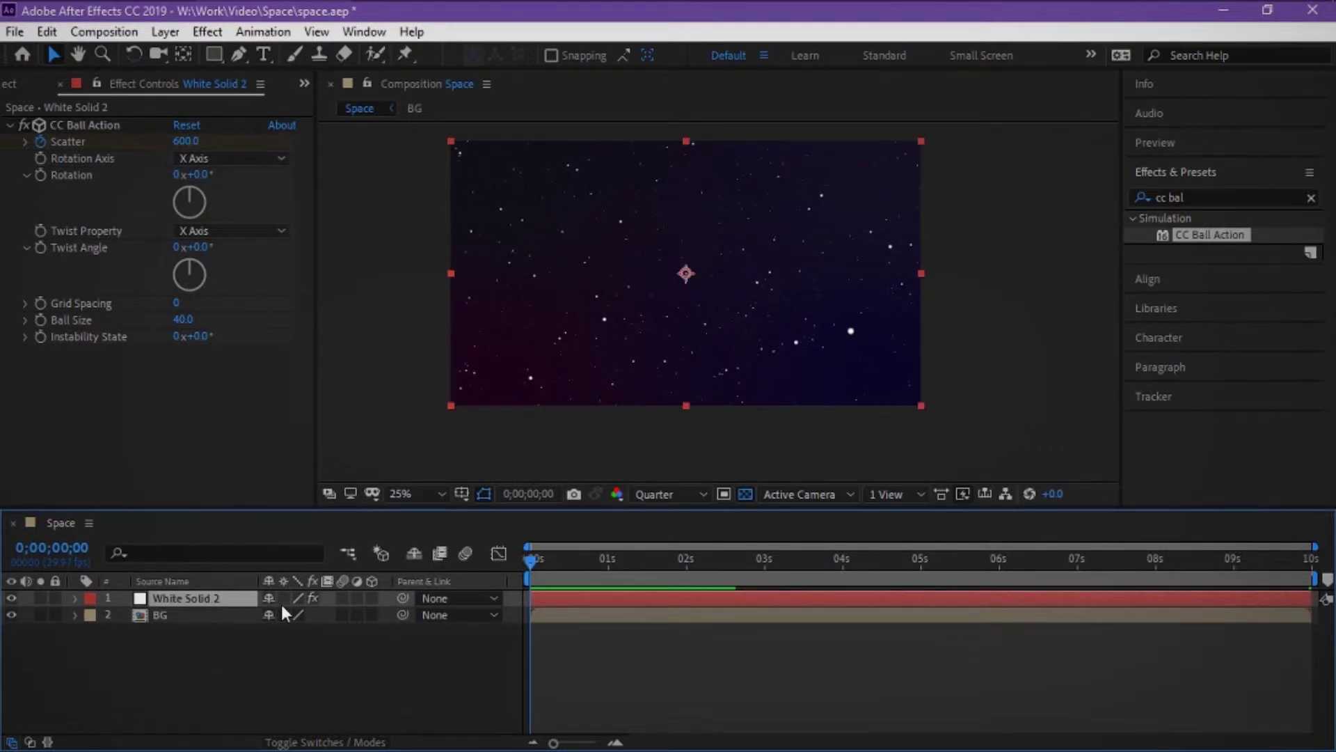
key("Return")
type("Sta")
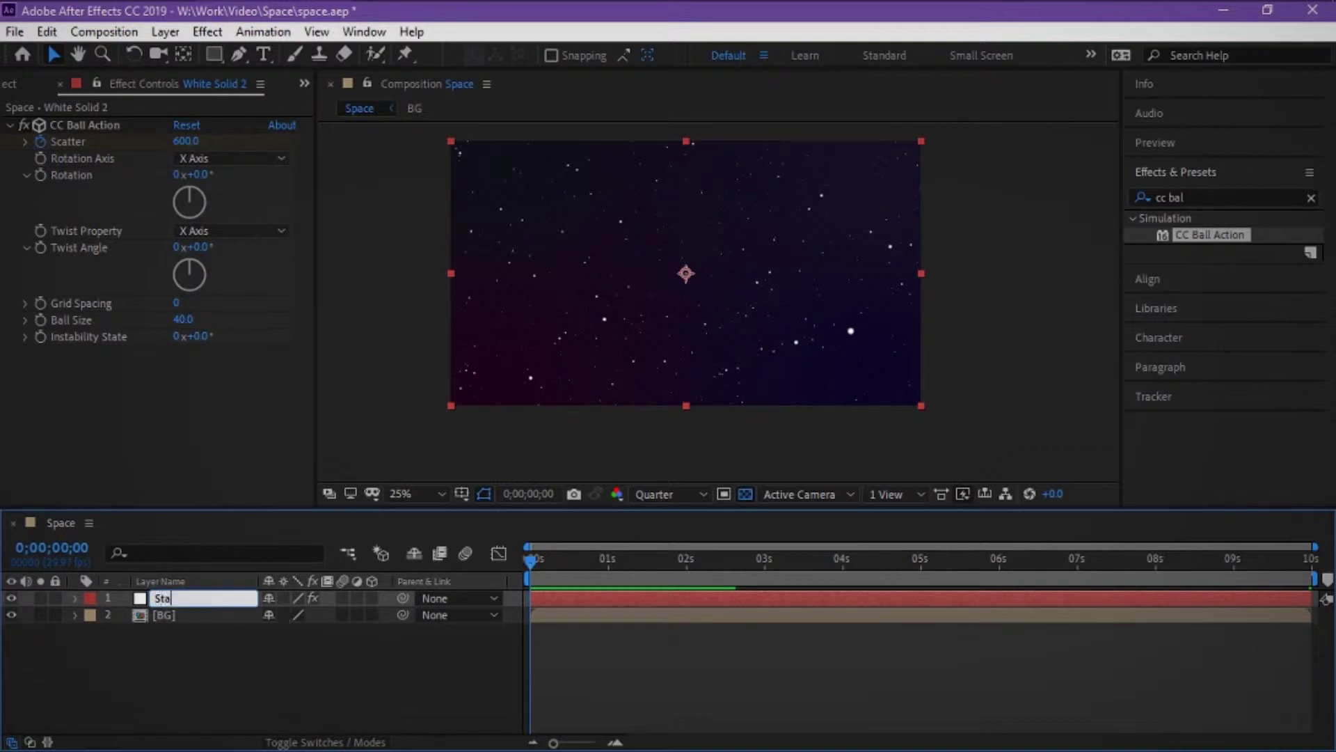
key("Return")
left_click(270, 665)
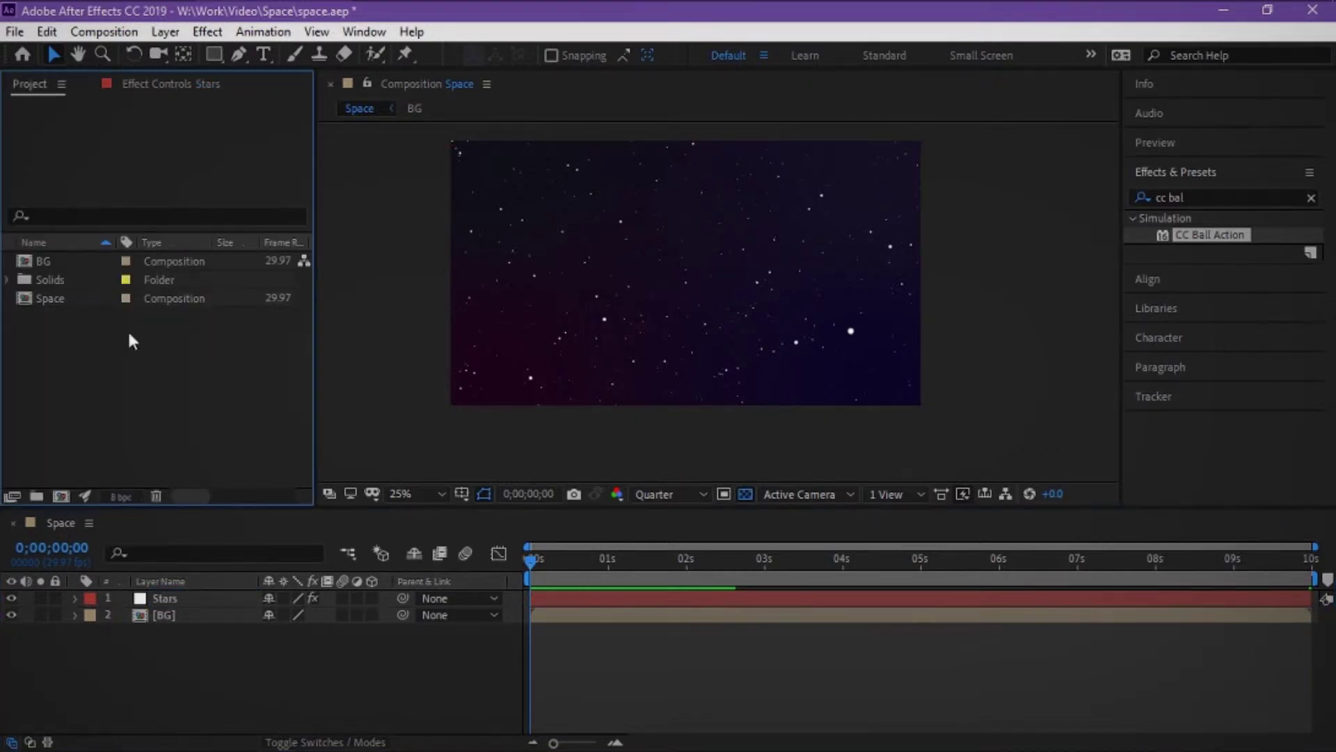
Create a new 1920 x 1080 px, 29.97 fps, 10-second composition and name it Gradient
right_click(154, 394)
left_click(260, 403)
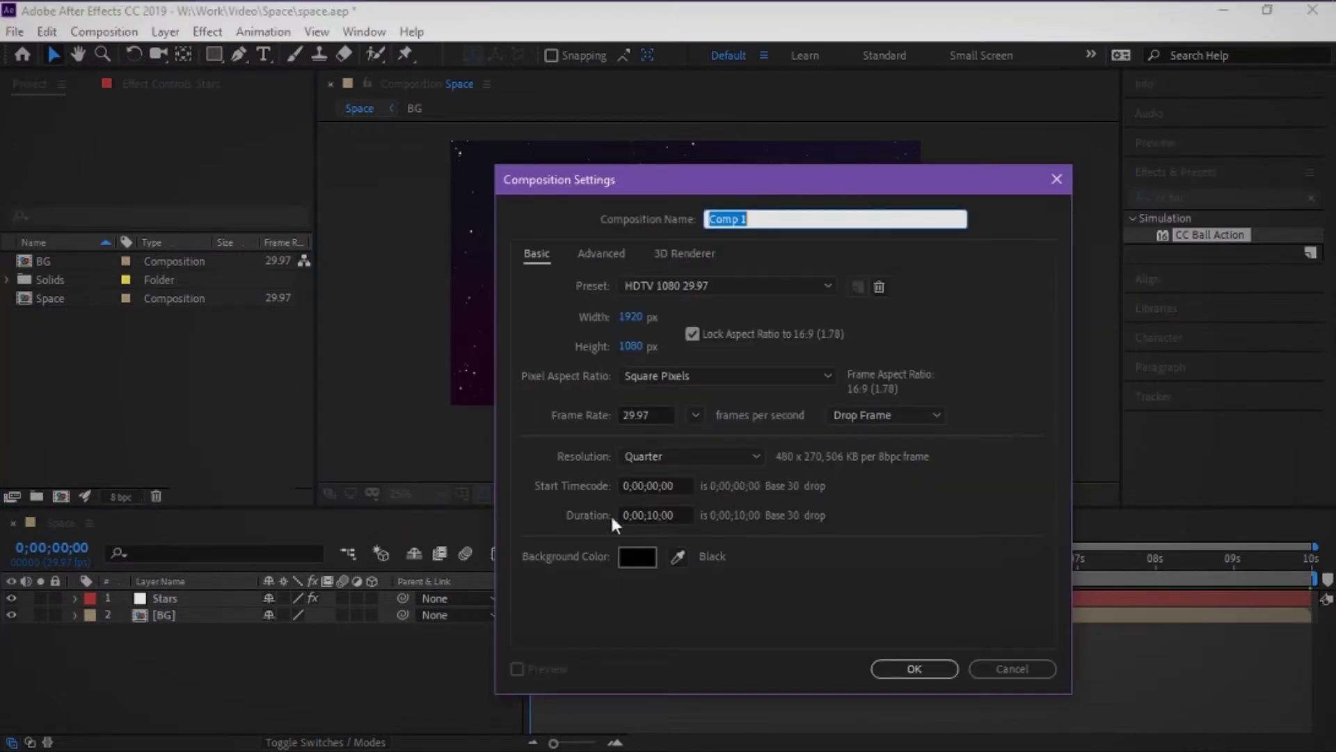
left_click(915, 667)
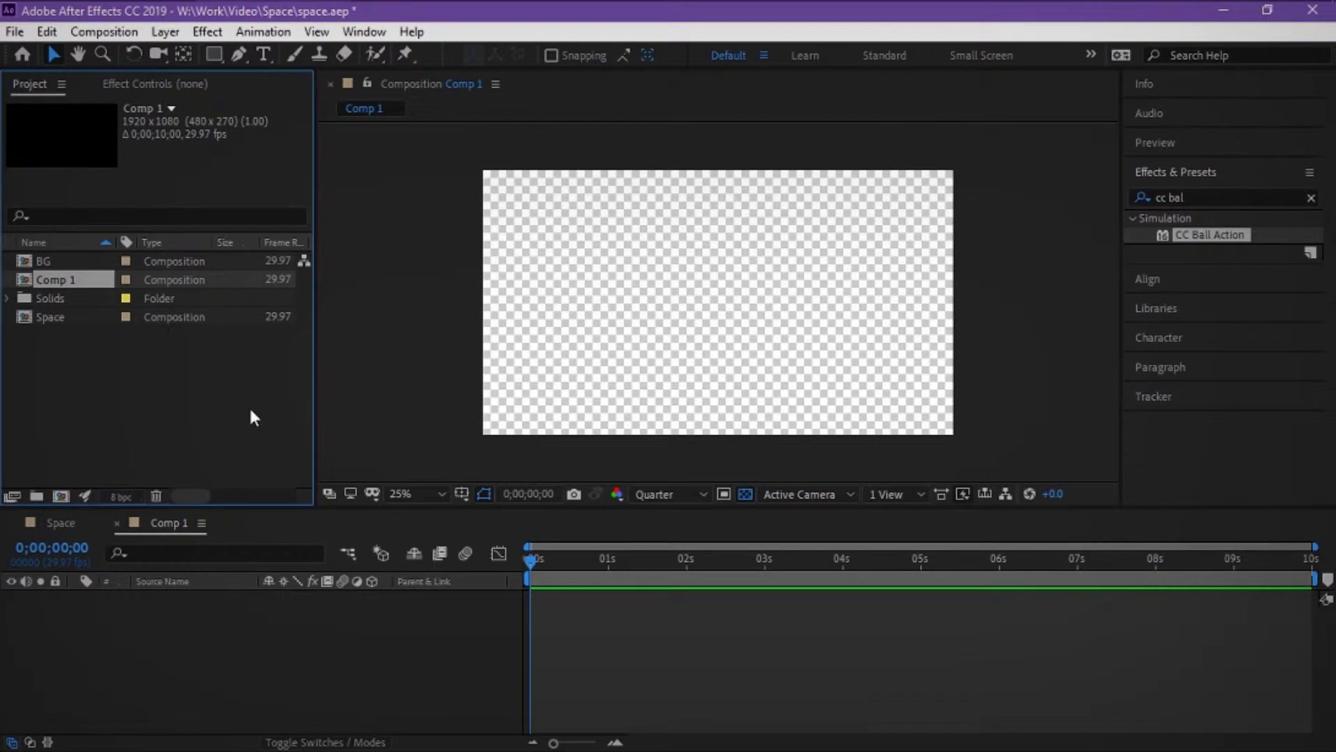
key("Return")
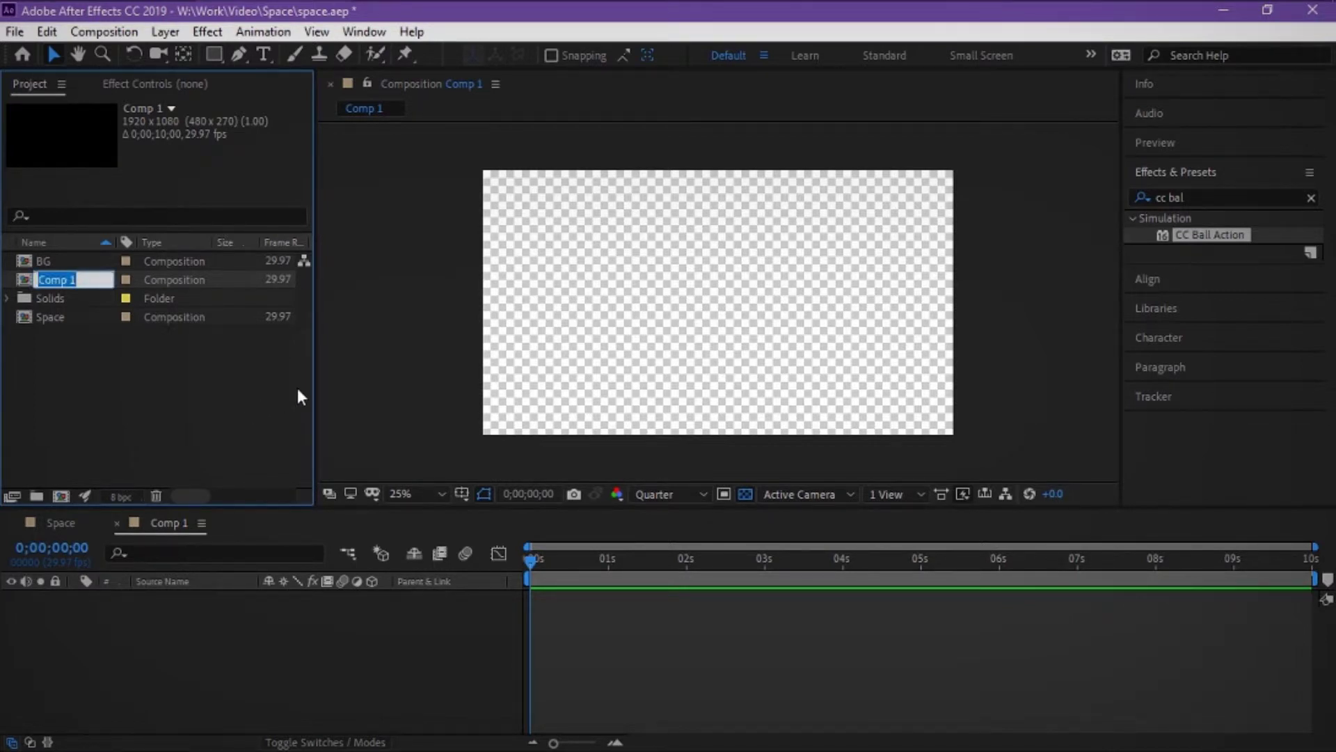
type("Gradient")
key("Return")
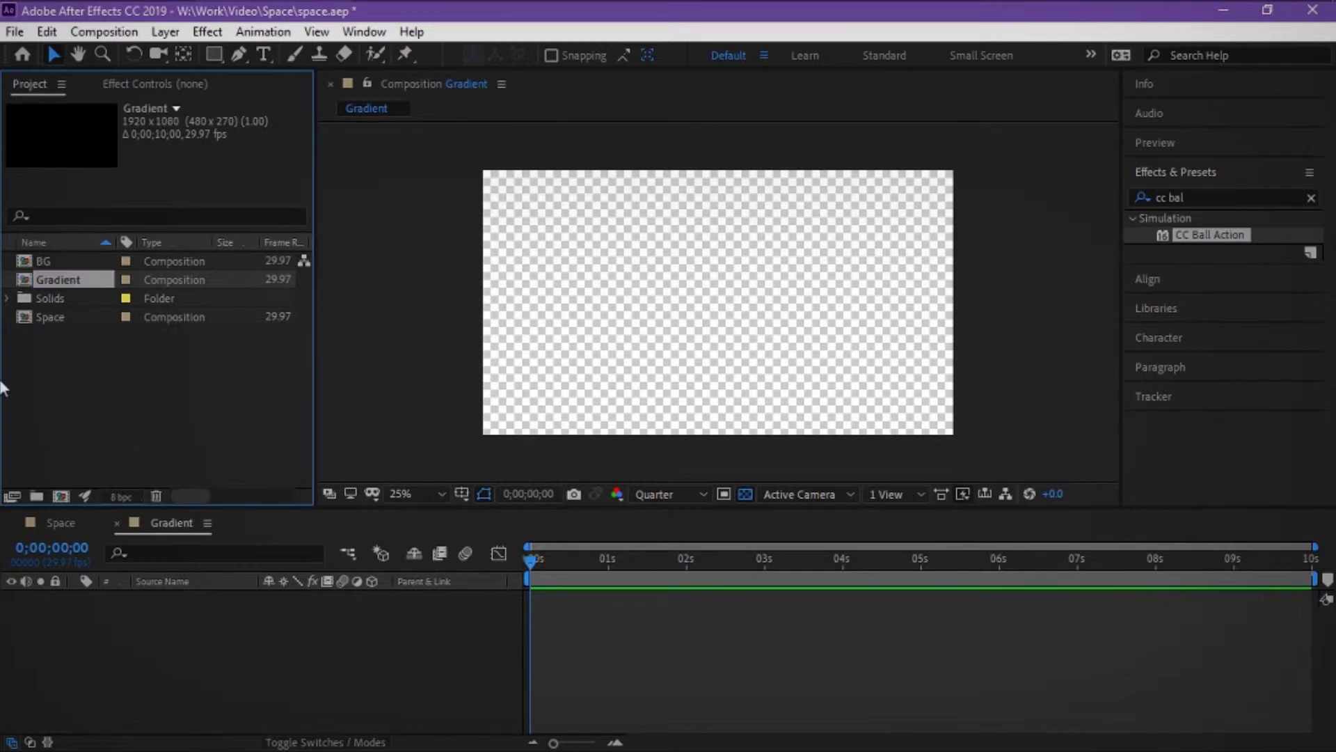
right_click(242, 678)
left_click(131, 658)
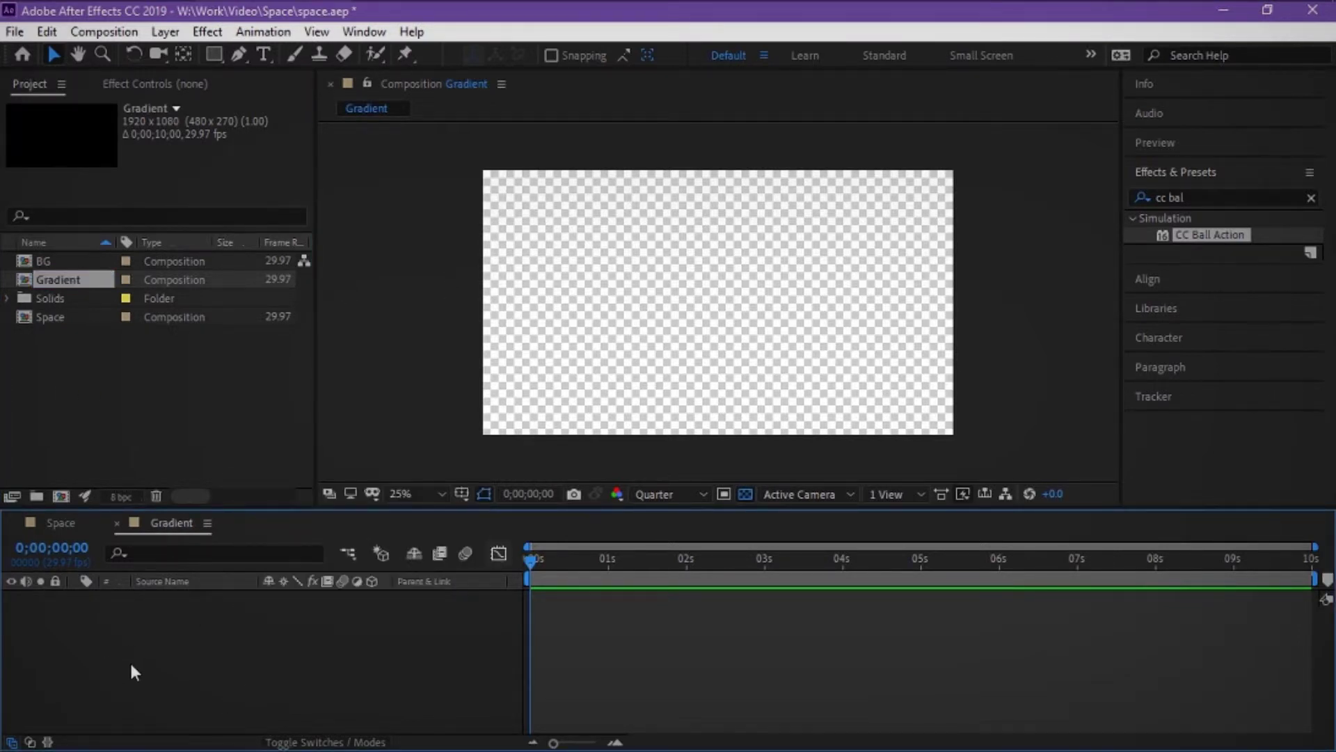
key("ctrl+y")
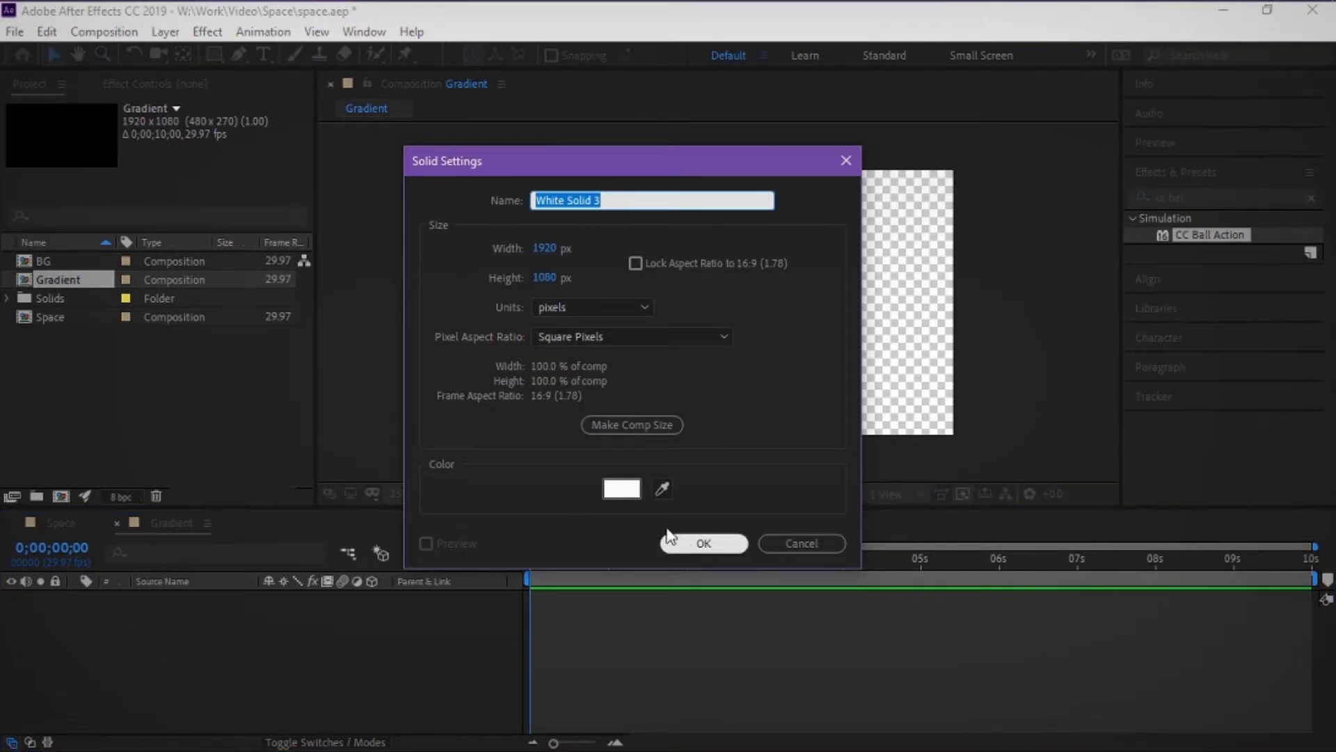
left_click(621, 488)
left_click(908, 625)
left_click_drag(863, 639, 810, 650)
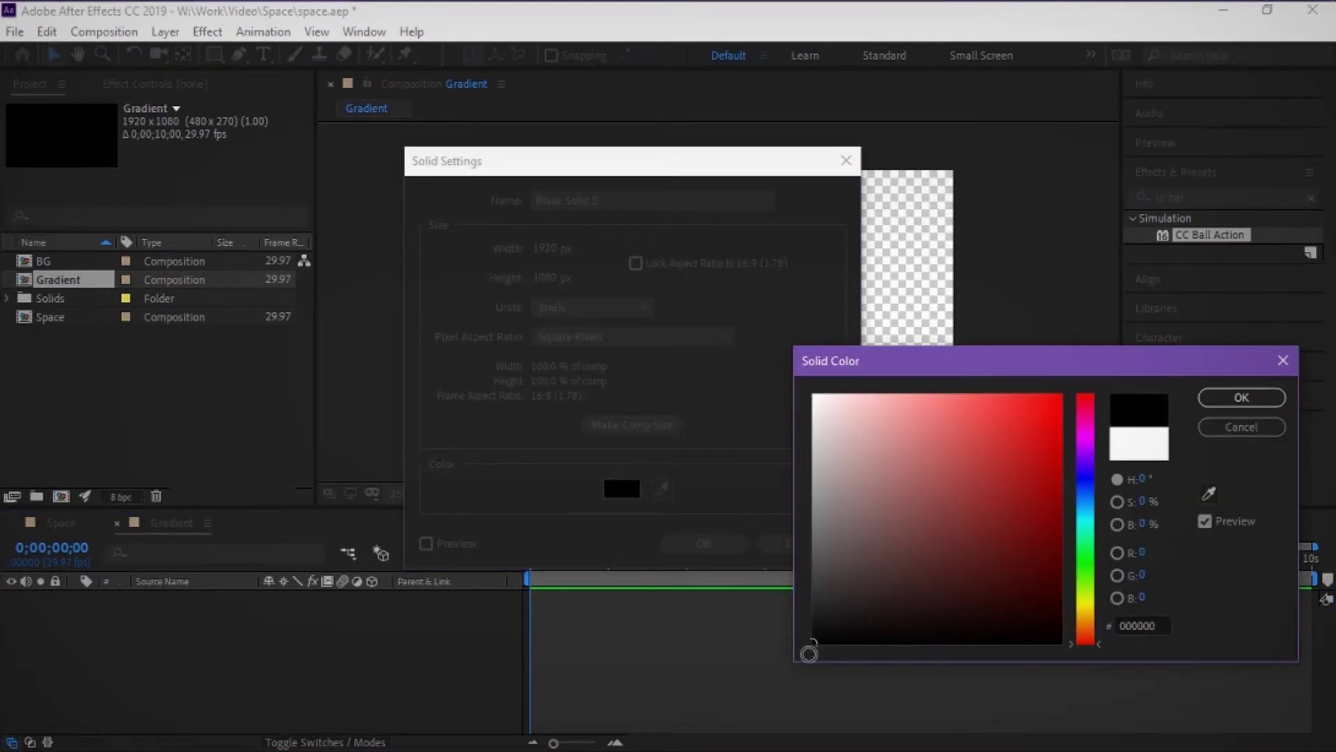
left_click(1242, 397)
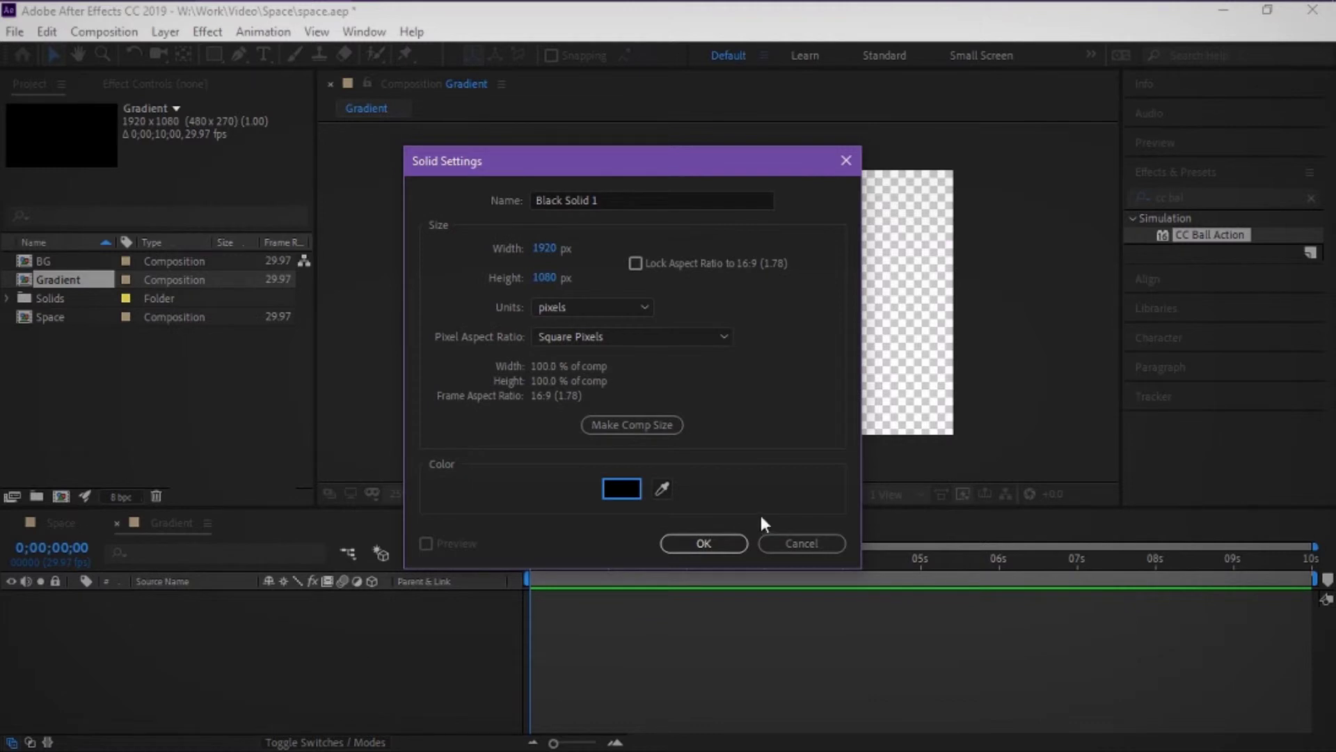
left_click(704, 543)
left_click(434, 598)
left_click(257, 666)
left_click(258, 665)
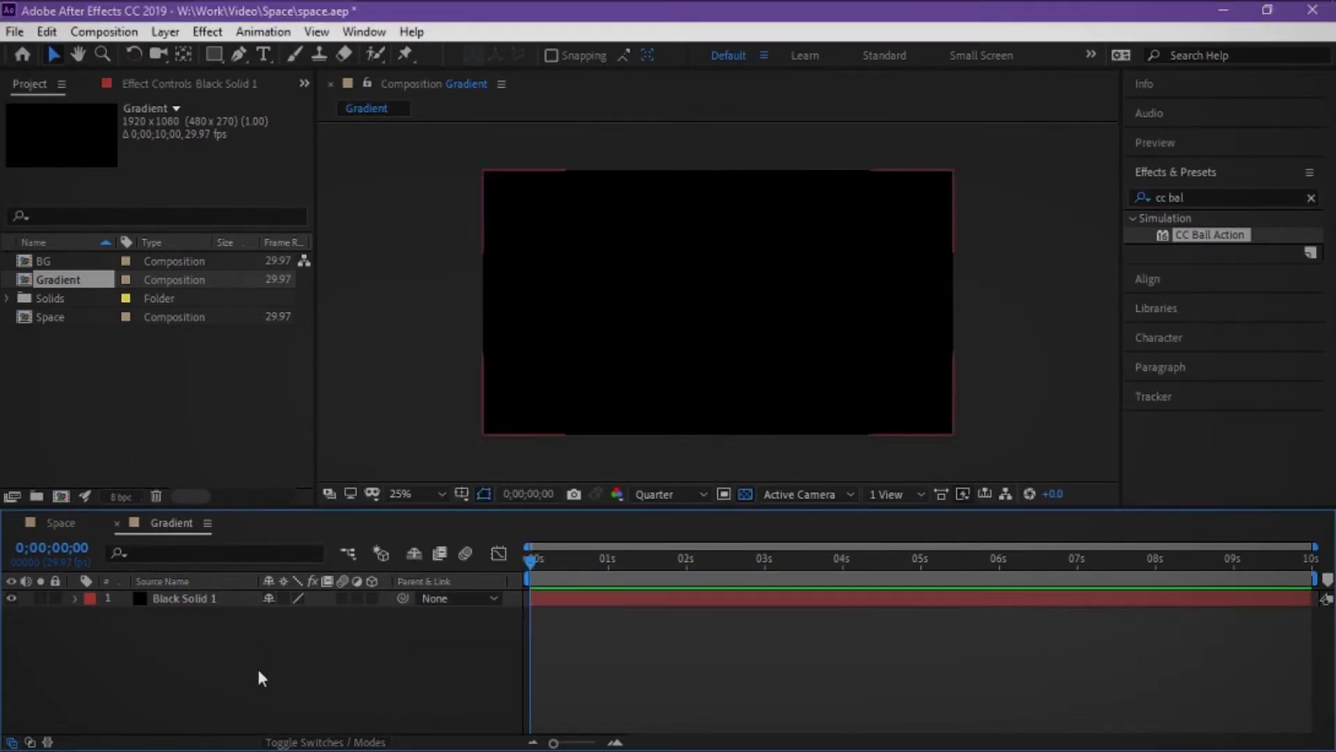
Draw a rectangle shape in the middle of the Gradient composition with the dark green fill 062F23
key("q")
left_click_drag(585, 243, 890, 393)
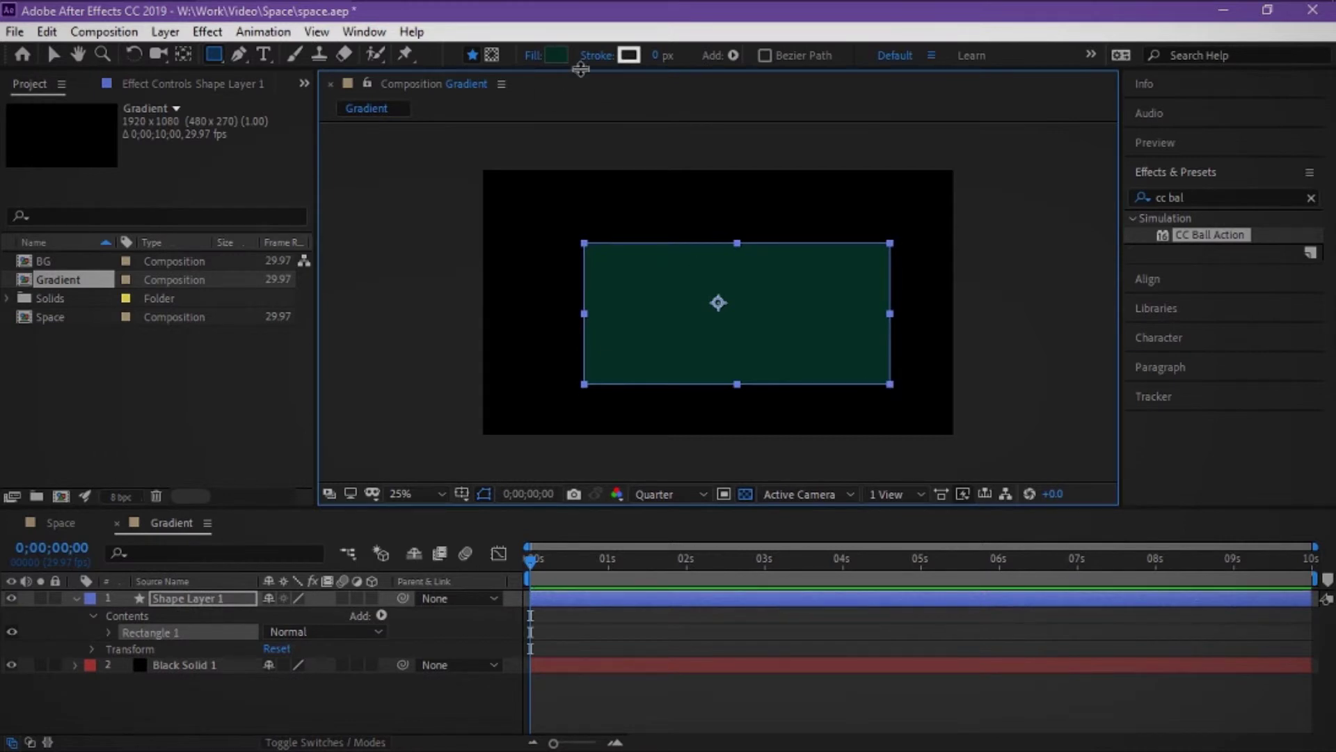
left_click(557, 55)
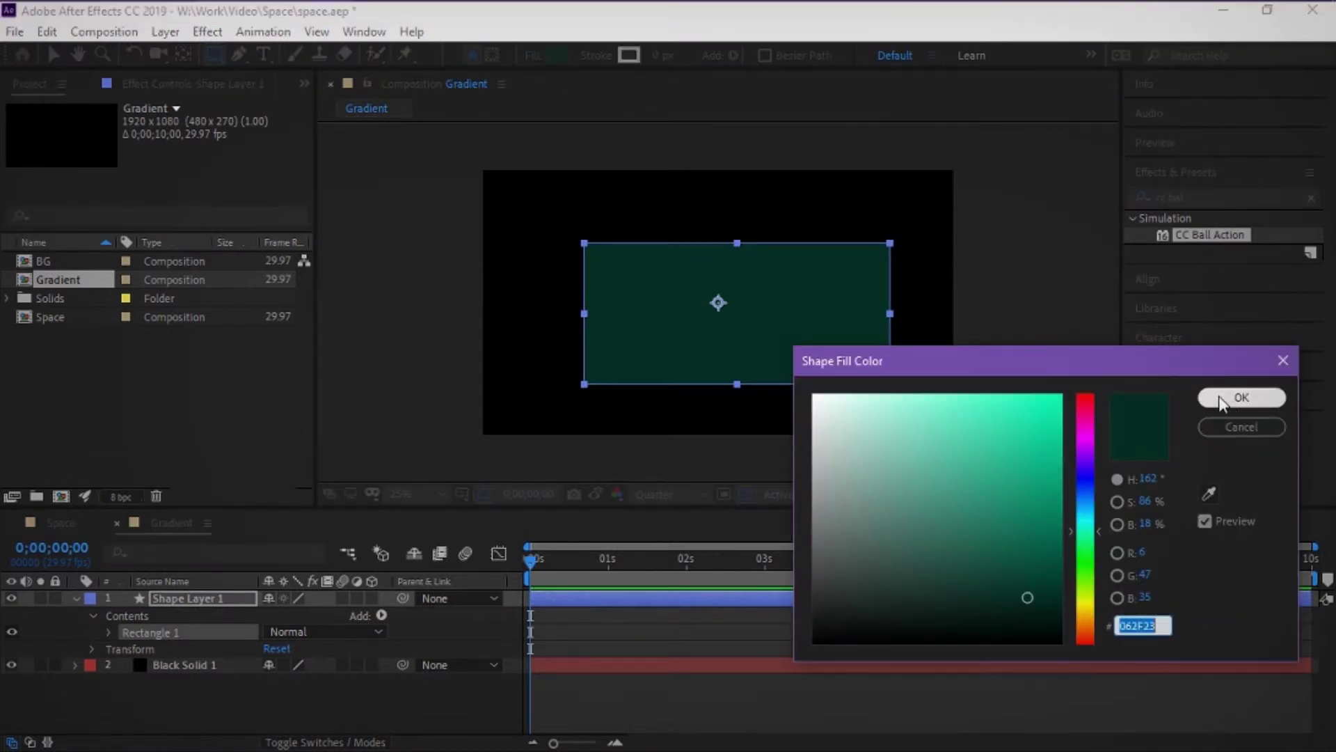
left_click(1219, 398)
Search the effects for "fill", apply Fill to the black solid and match its color to the rectangle's dark green
left_click(244, 665)
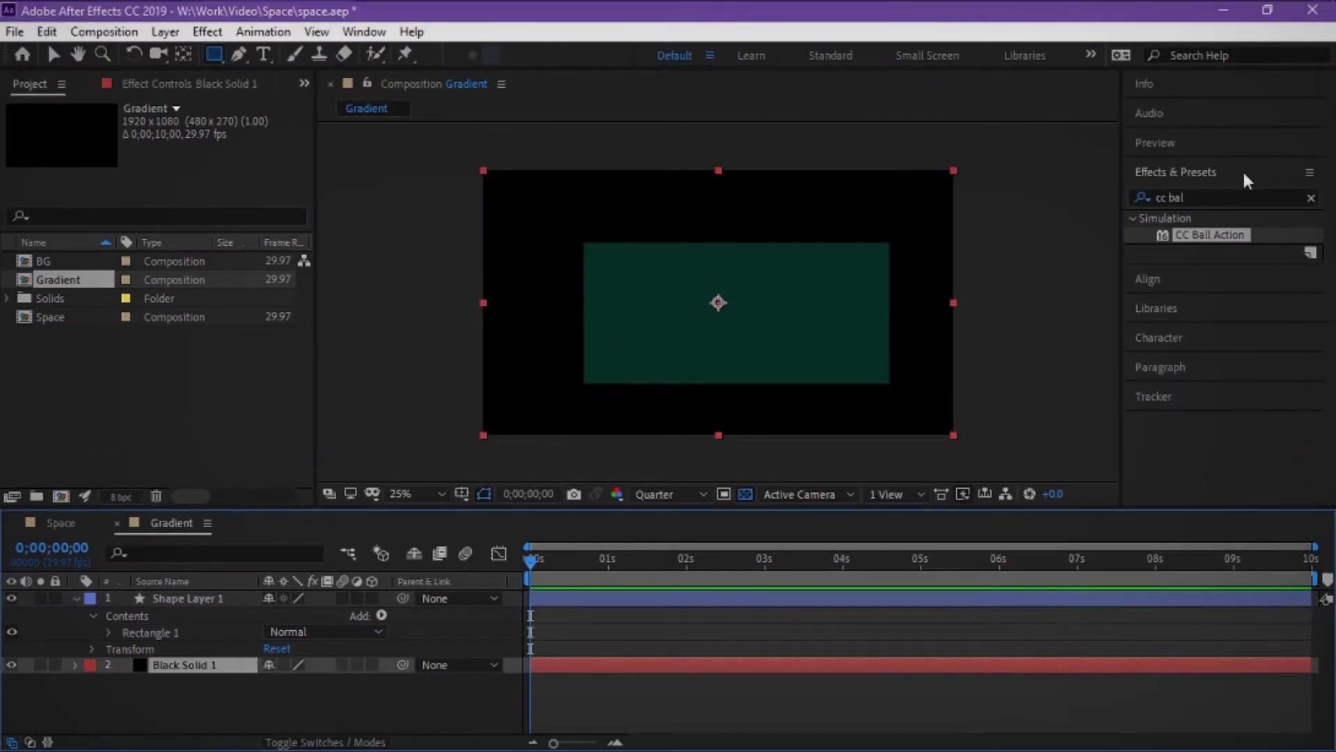
left_click(1176, 198)
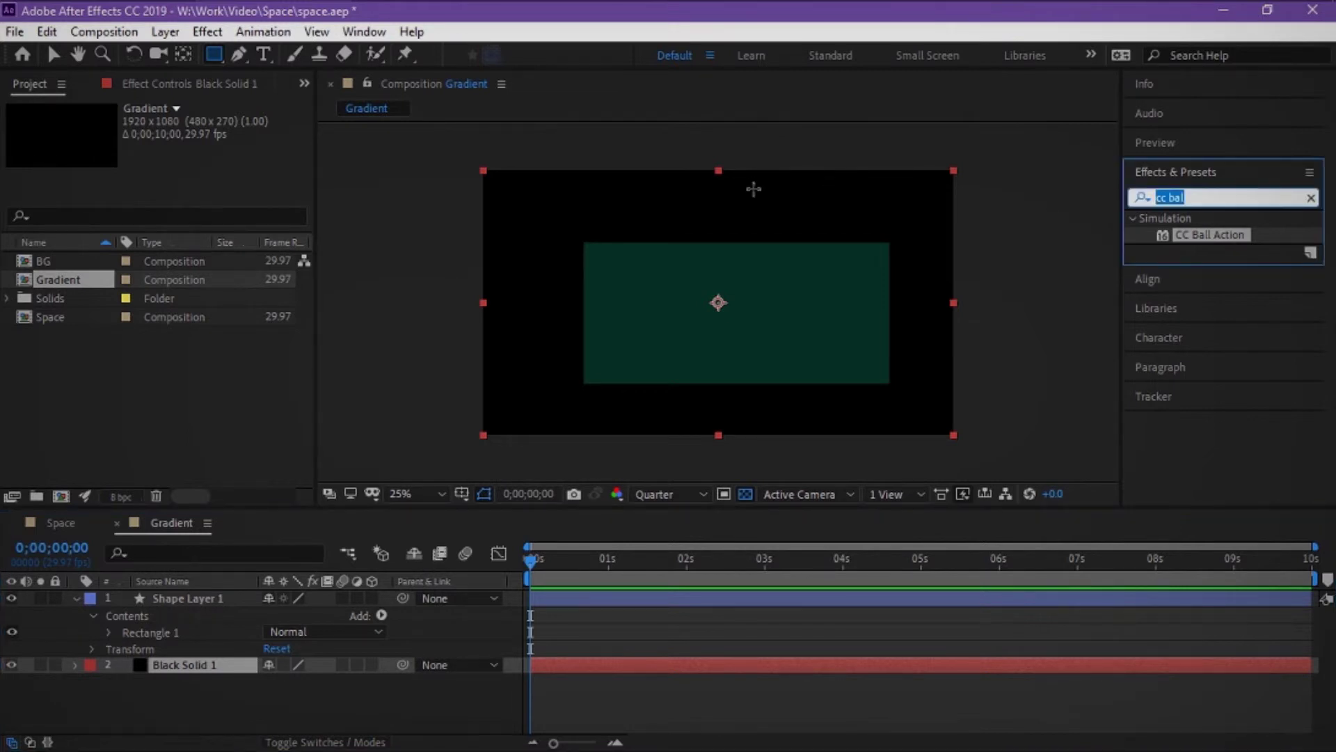
type("fill")
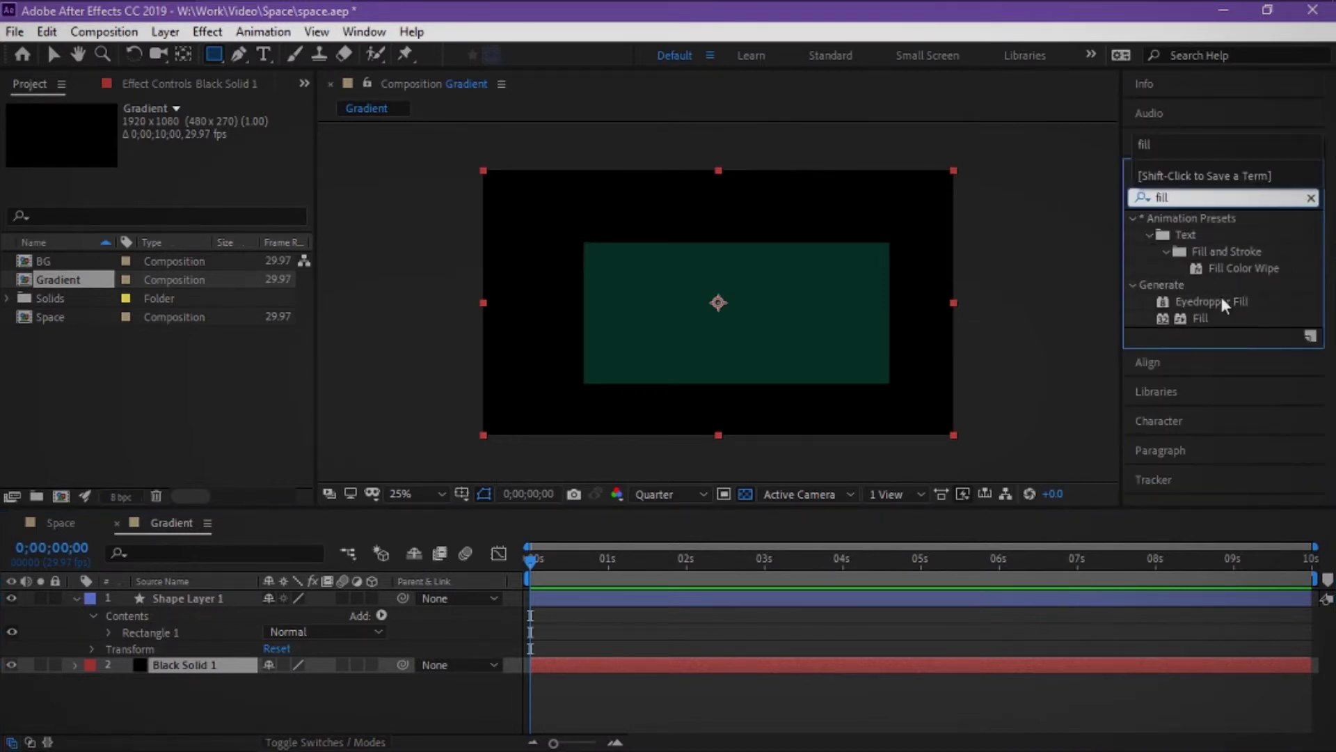
left_click_drag(1195, 322, 209, 666)
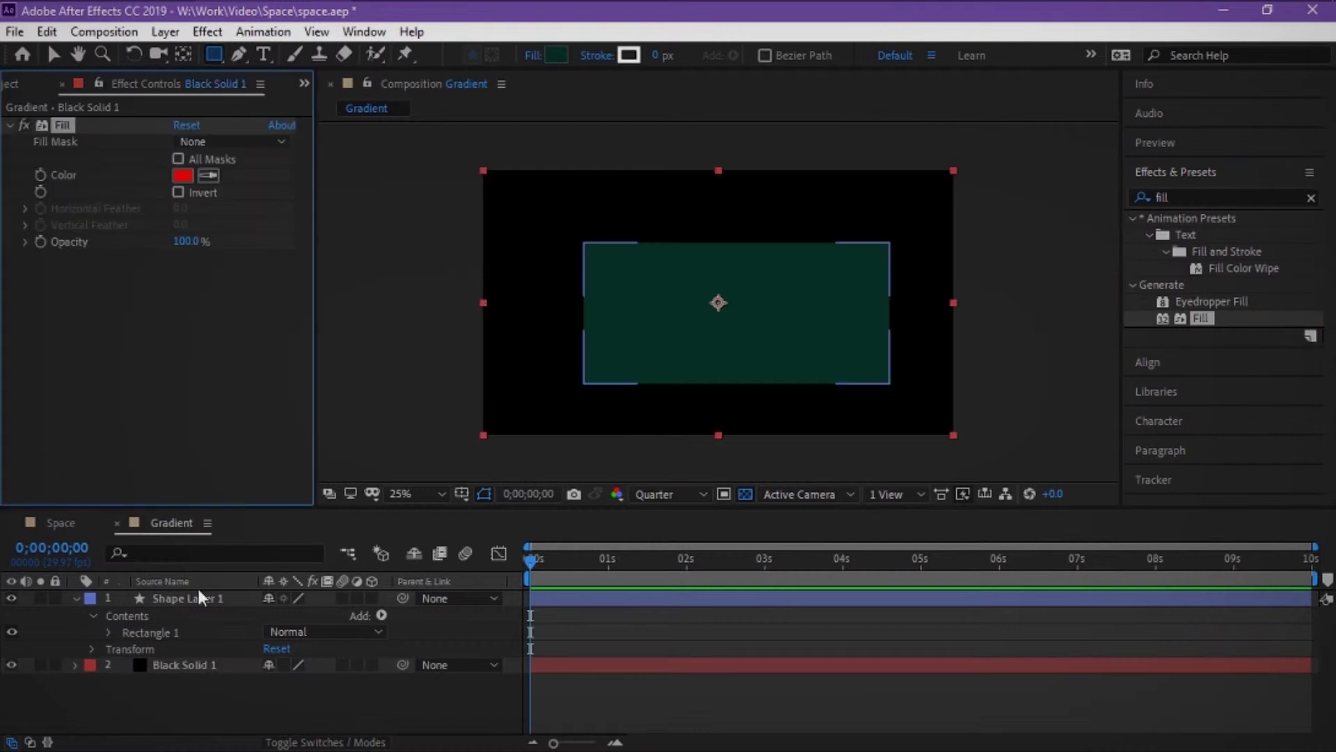
left_click(183, 176)
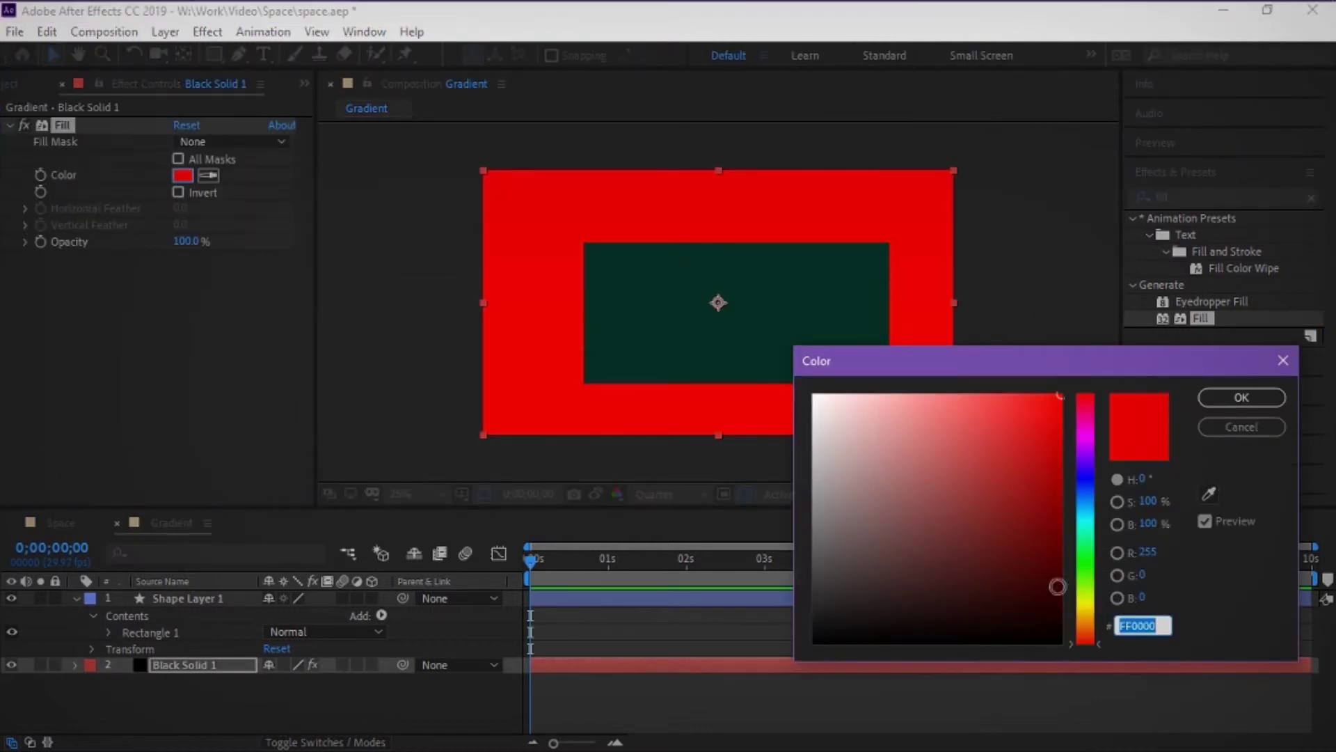
type("0A2A26")
left_click(1274, 397)
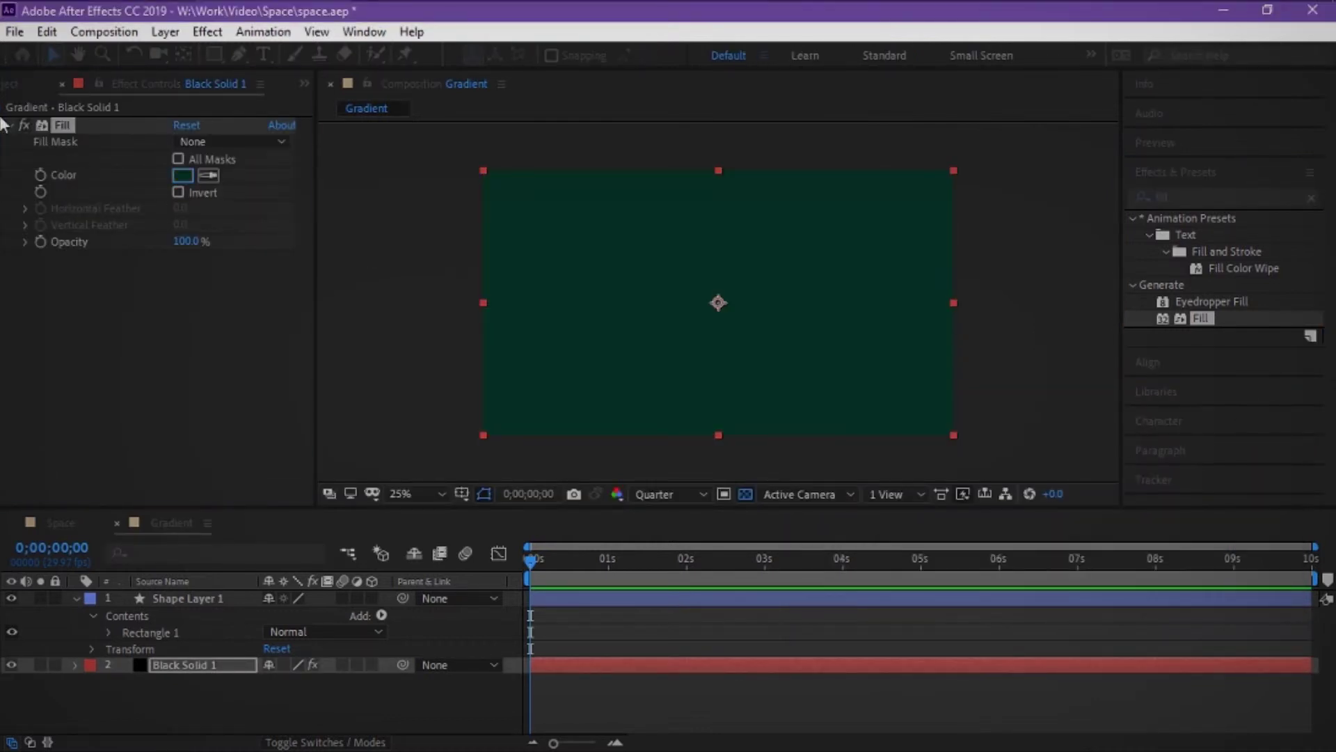
Center the rectangle shape's anchor point on the shape and center the shape layer in the Gradient composition
key("ctrl+shift+Home")
left_click(382, 220)
left_click_drag(727, 337, 705, 323)
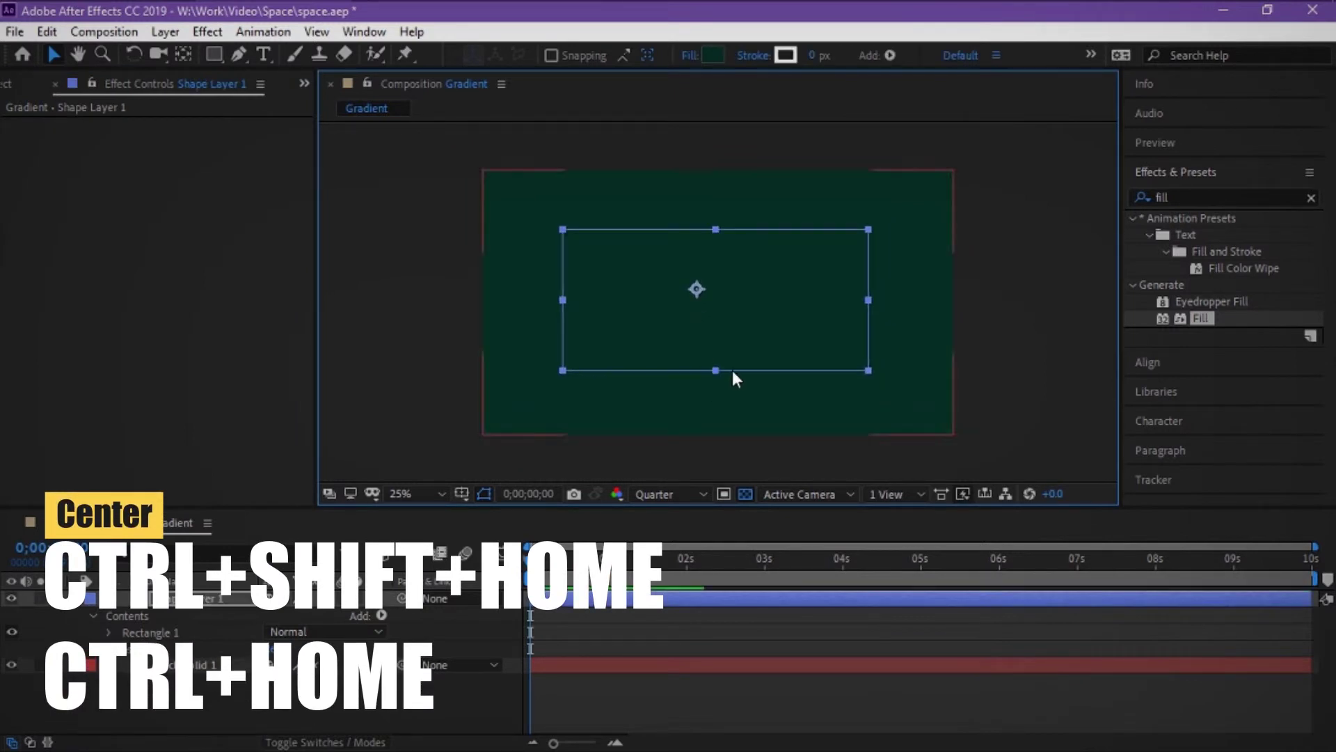
key("ctrl+Home")
key("ctrl+shift+Home")
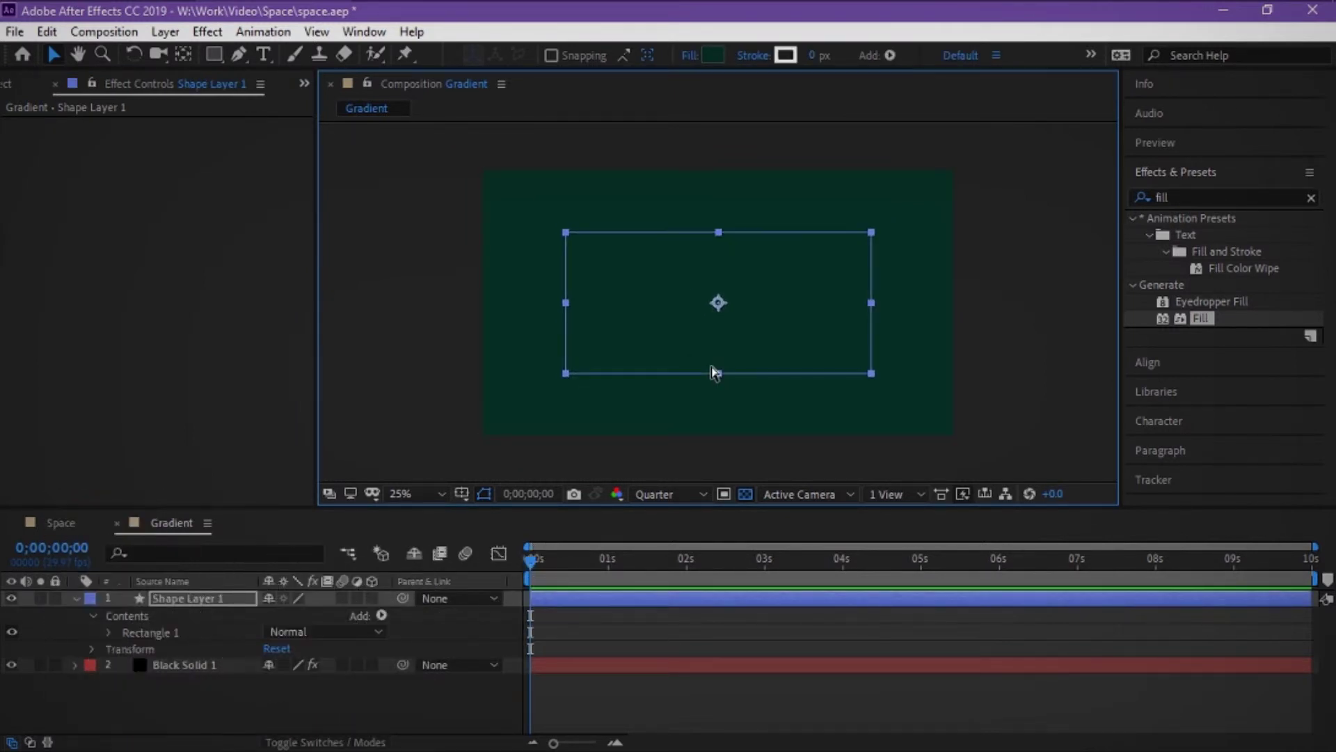
left_click(446, 431)
Collapse the shape layer's properties and give the black solid an inverted alpha track matte from the shape layer
left_click(156, 597)
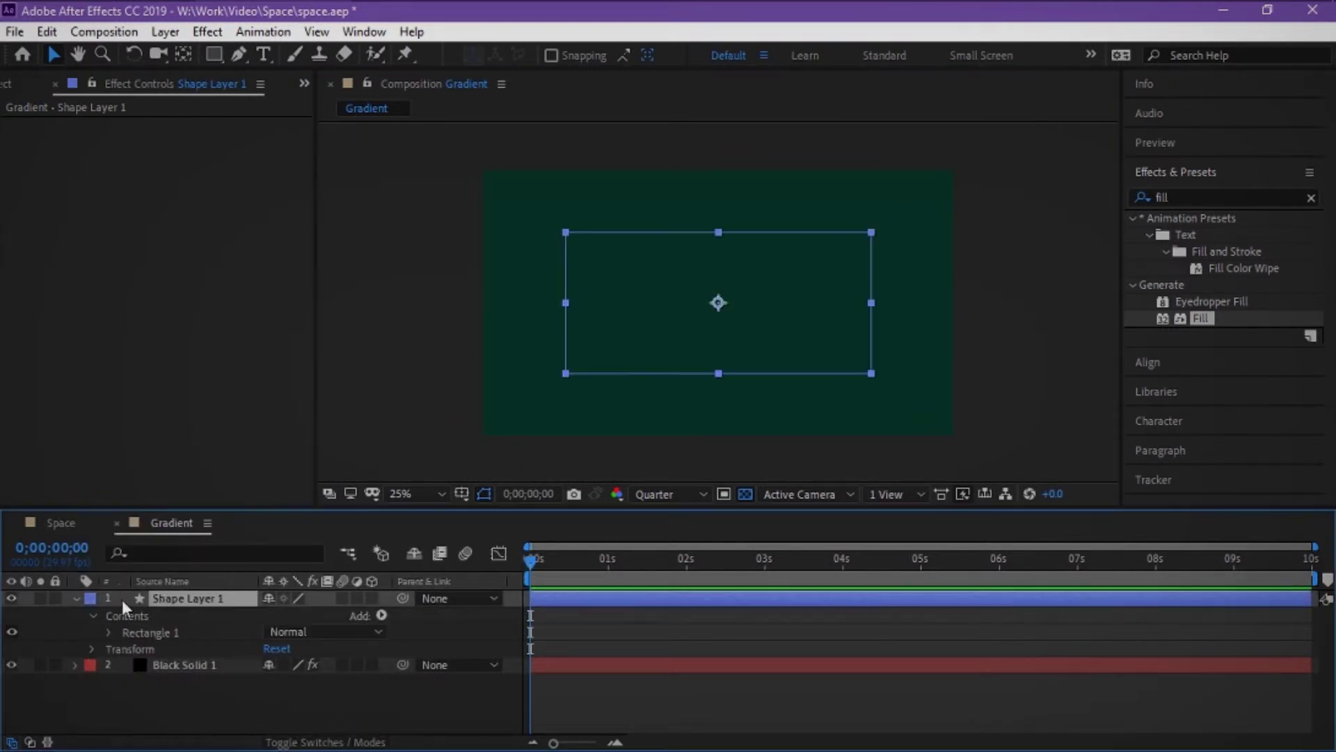
left_click(74, 598)
left_click(323, 742)
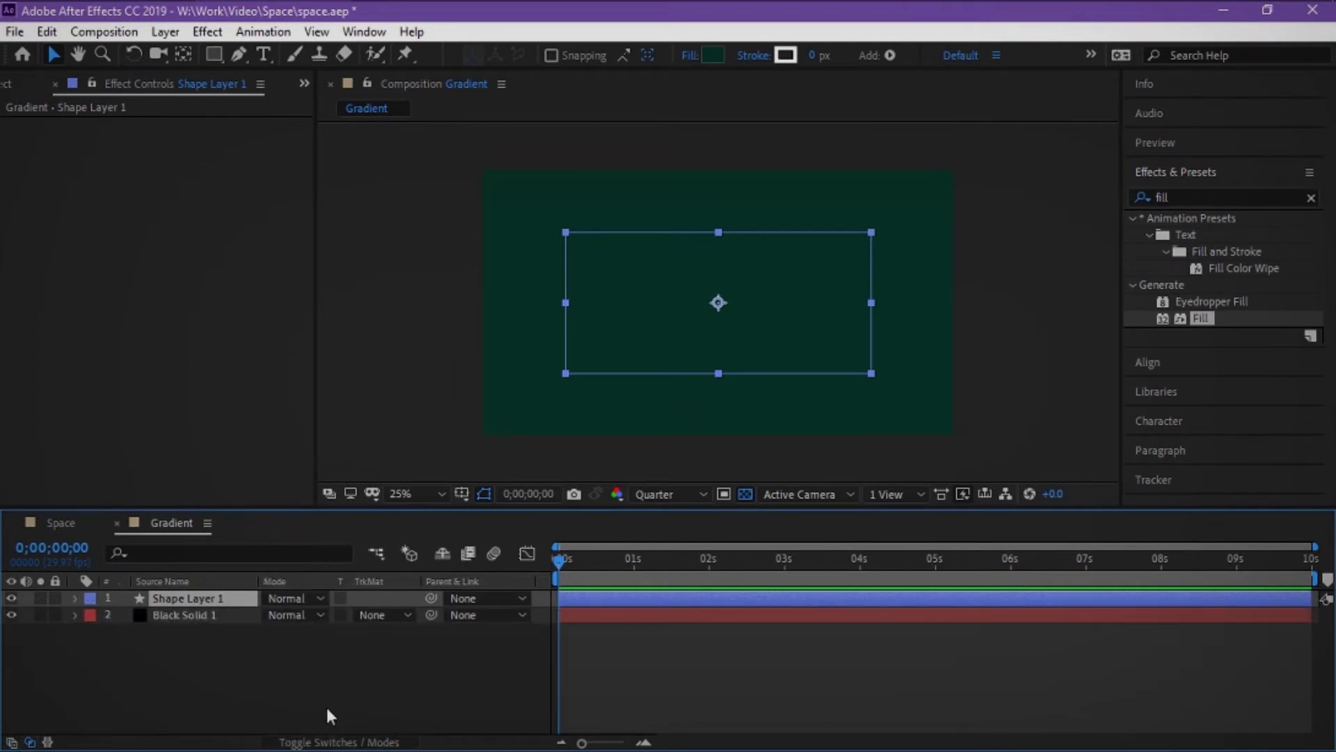
left_click(387, 617)
left_click(400, 682)
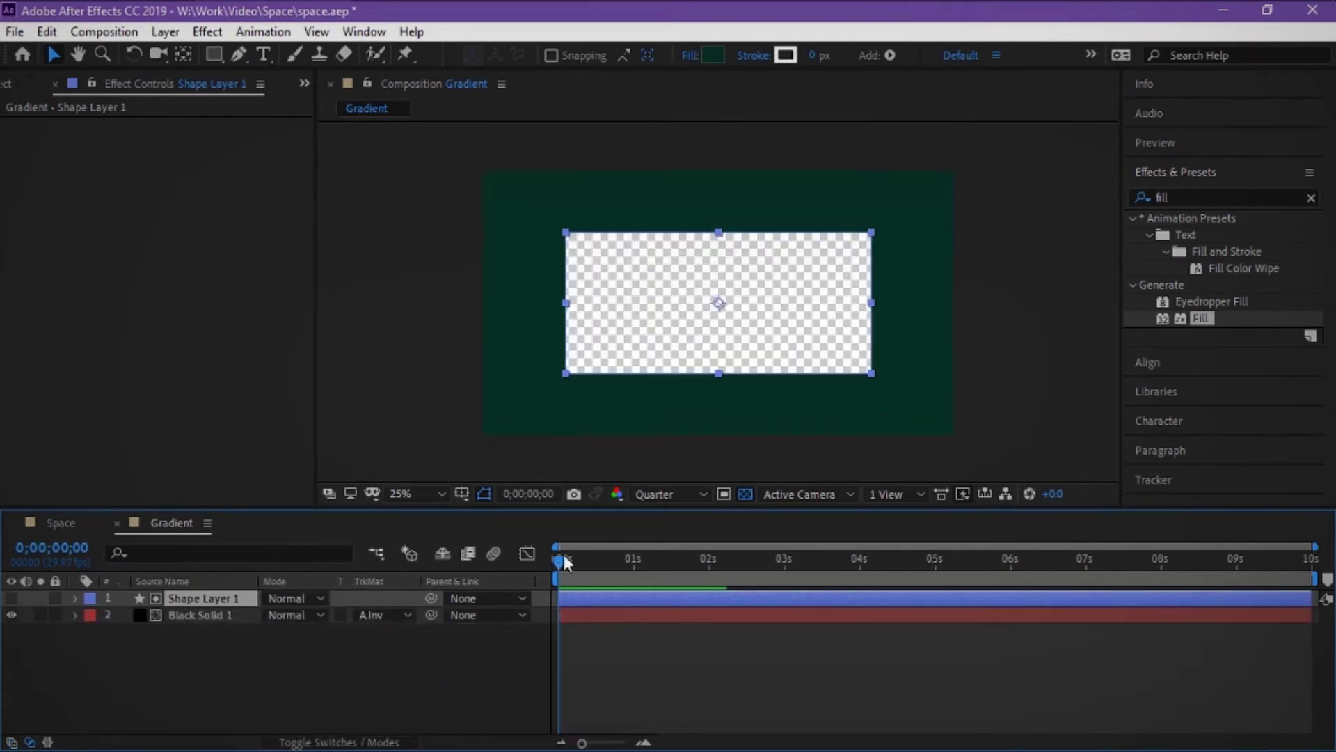
left_click(972, 239)
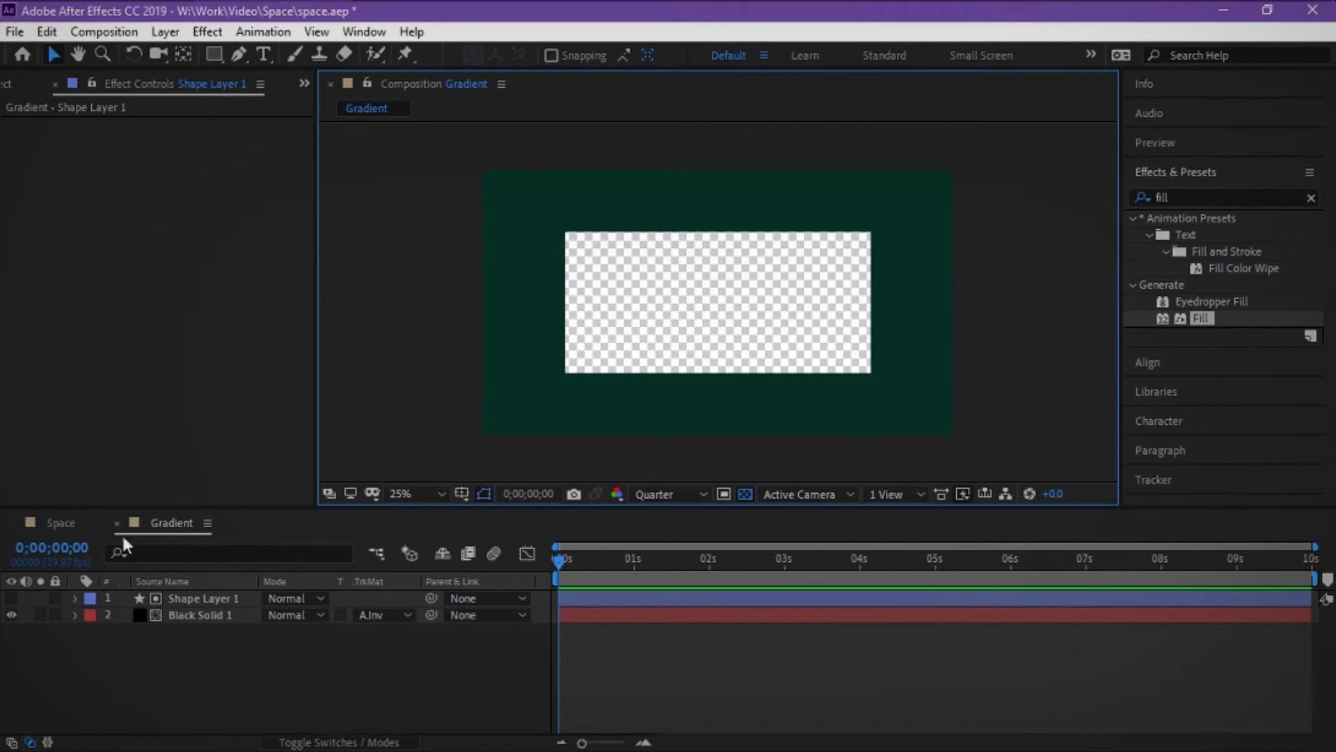
Close the Gradient composition's timeline and add Gradient as a layer above Stars in the Space composition
left_click(116, 523)
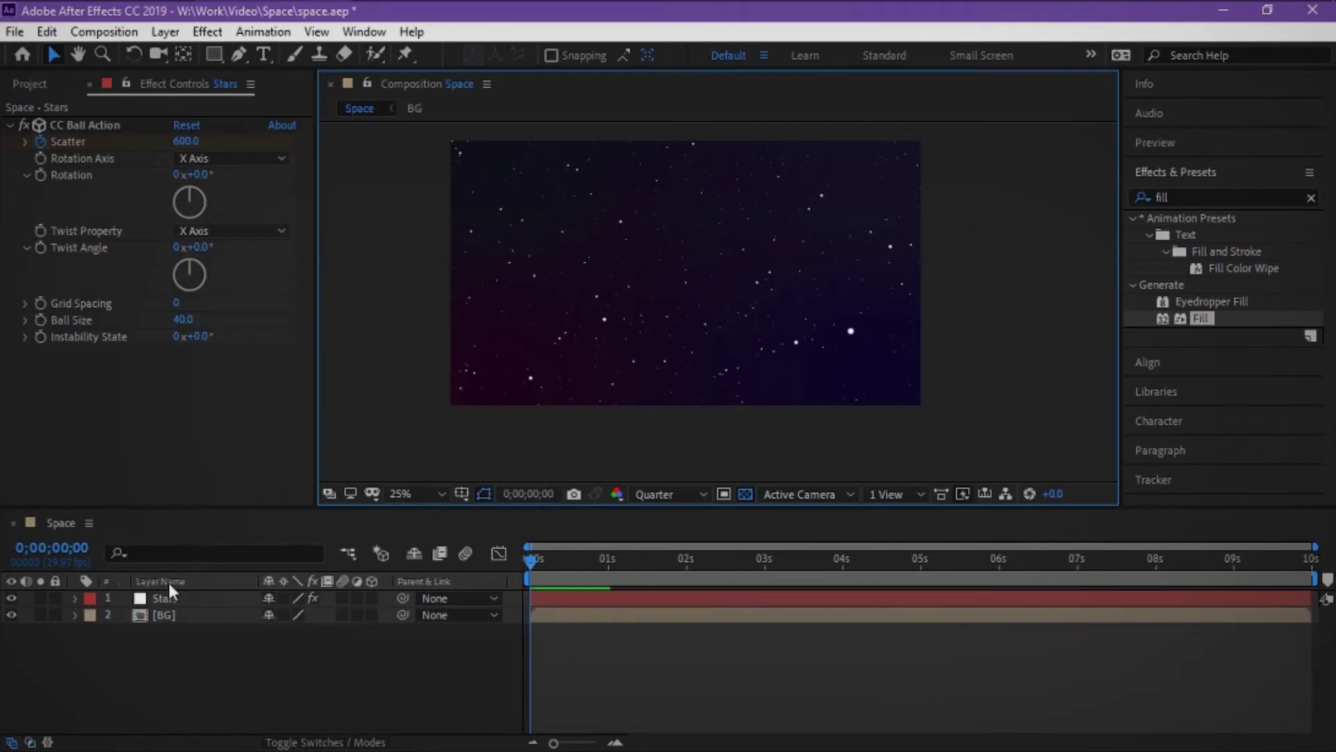
left_click(40, 84)
left_click_drag(58, 279, 161, 593)
Search the effects for "blur" and apply Gaussian Blur to the Gradient layer
key("ctrl+5")
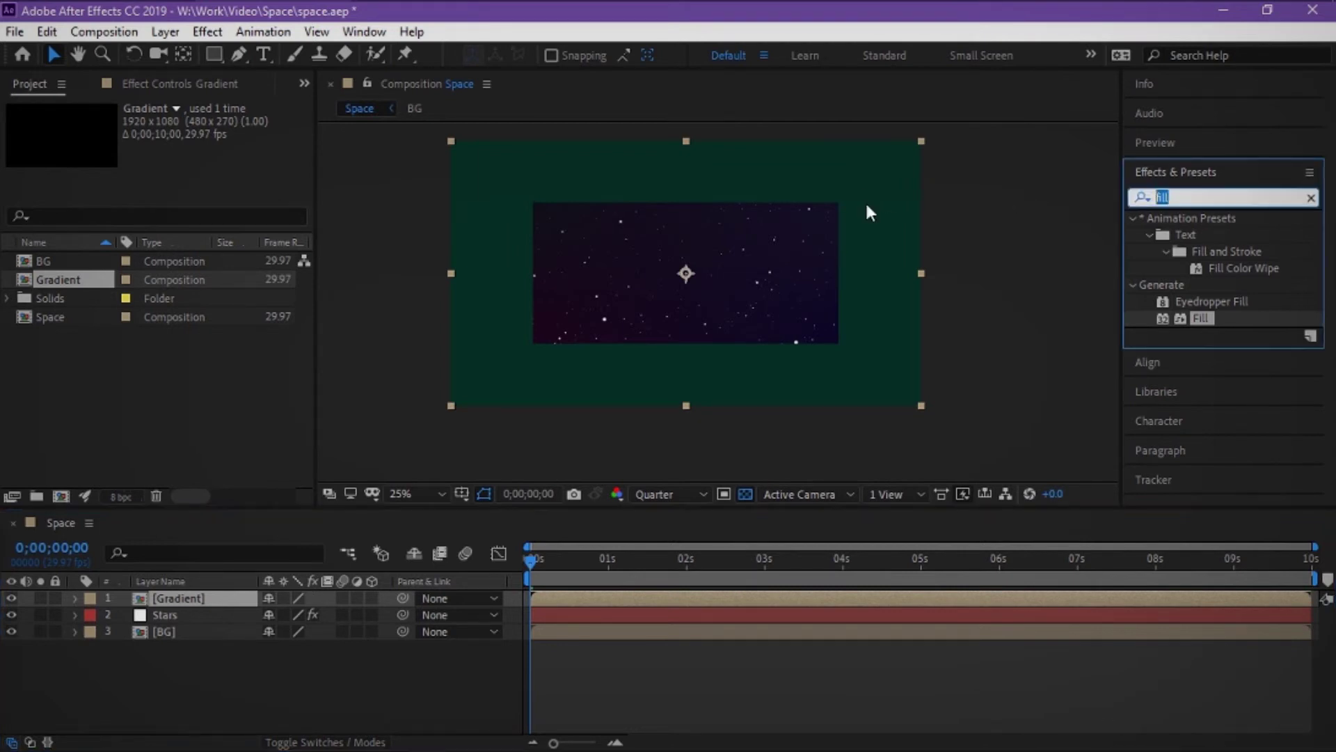
type("blr")
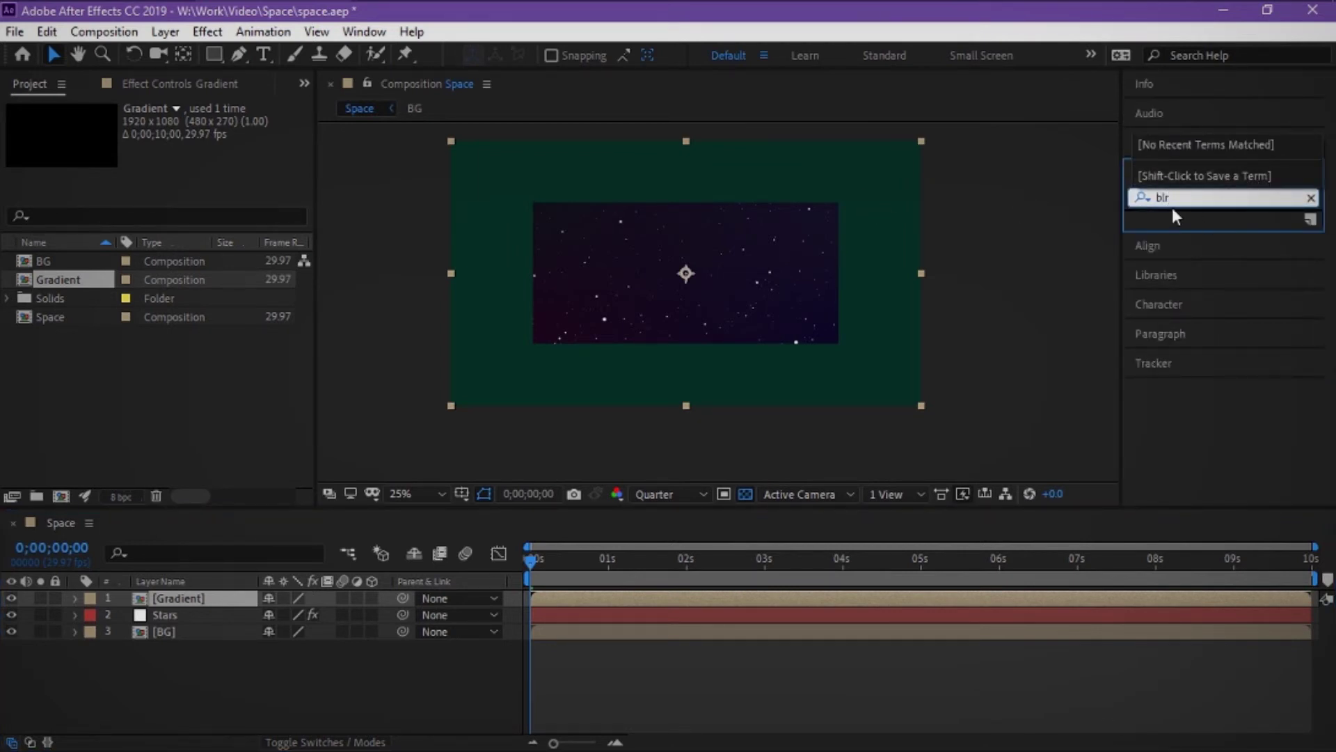
key("BackSpace")
type("ur")
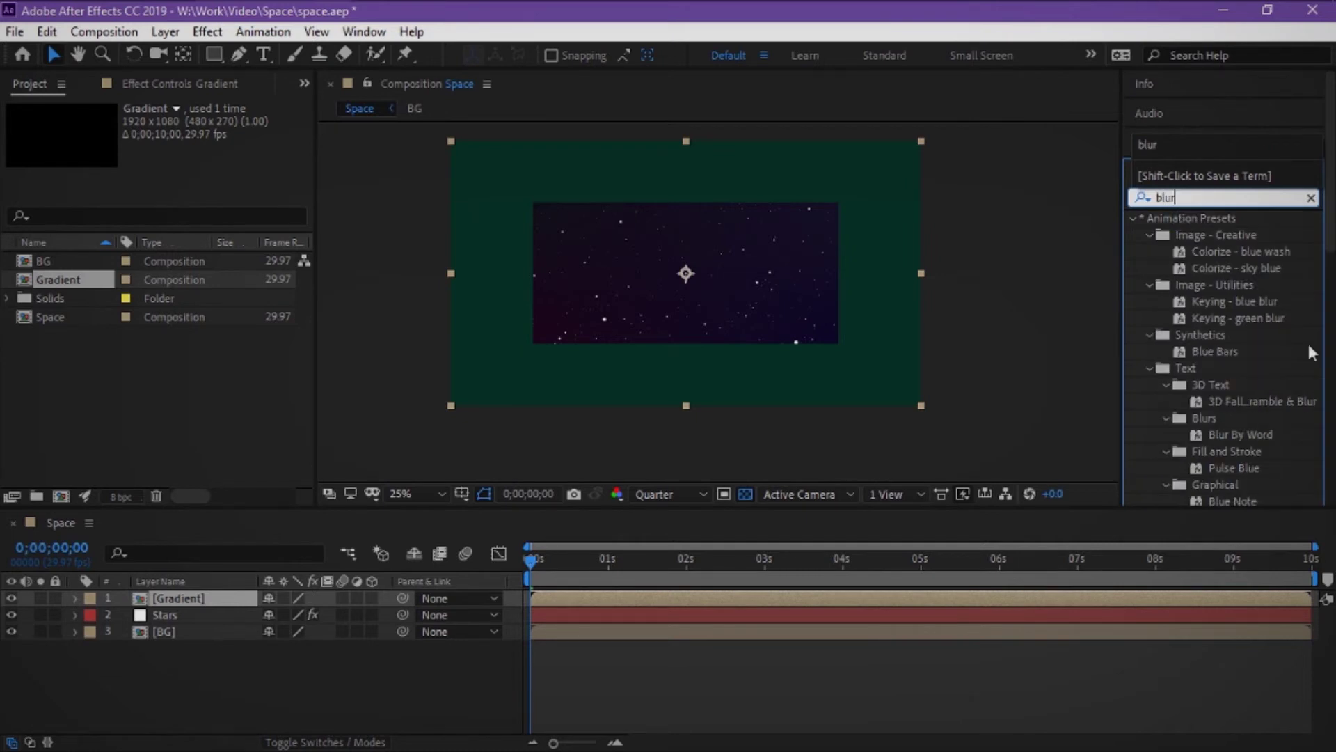
scroll(1307, 341, "down", 5)
left_click_drag(1201, 384, 160, 597)
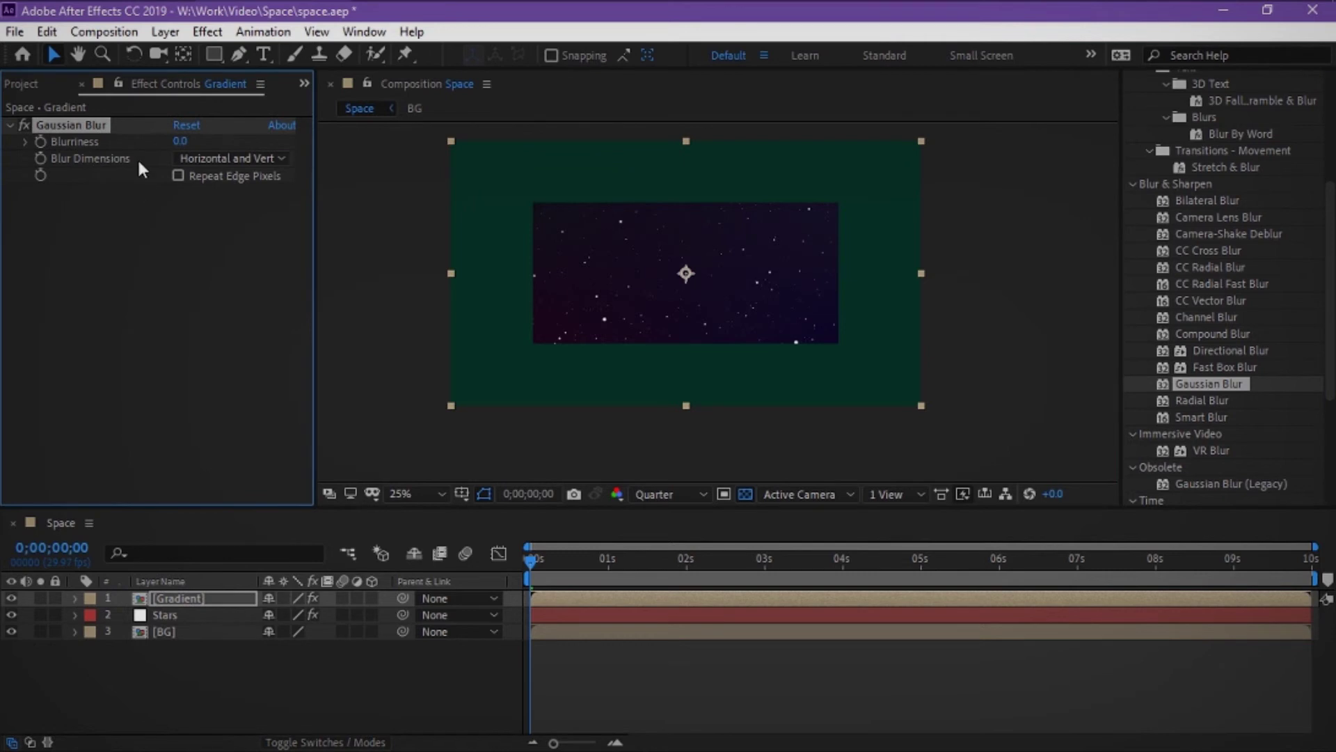
Enable Repeat Edge Pixels for the Gaussian Blur and set its Blurriness to 1000
left_click(177, 176)
left_click(180, 143)
type("1000")
key("Return")
left_click(940, 212)
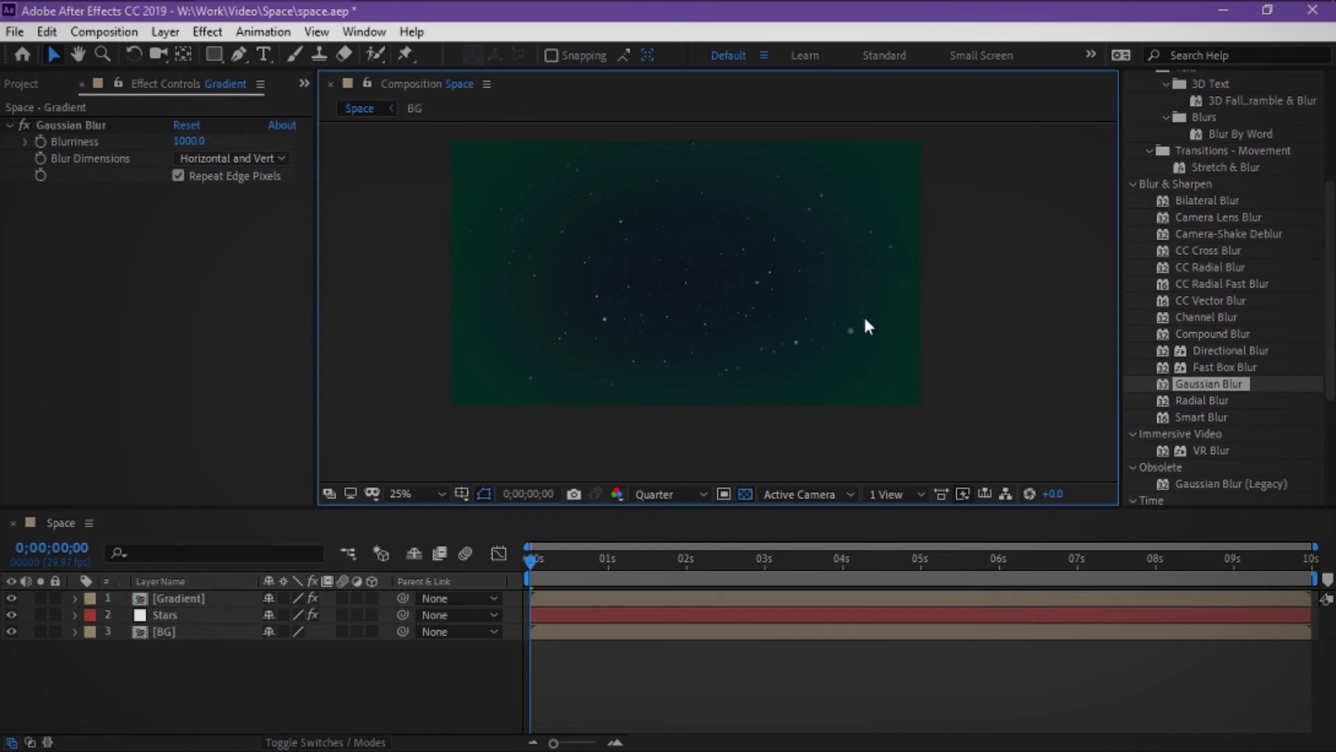
Reveal the Gradient layer's opacity and set it to 50%
left_click(201, 603)
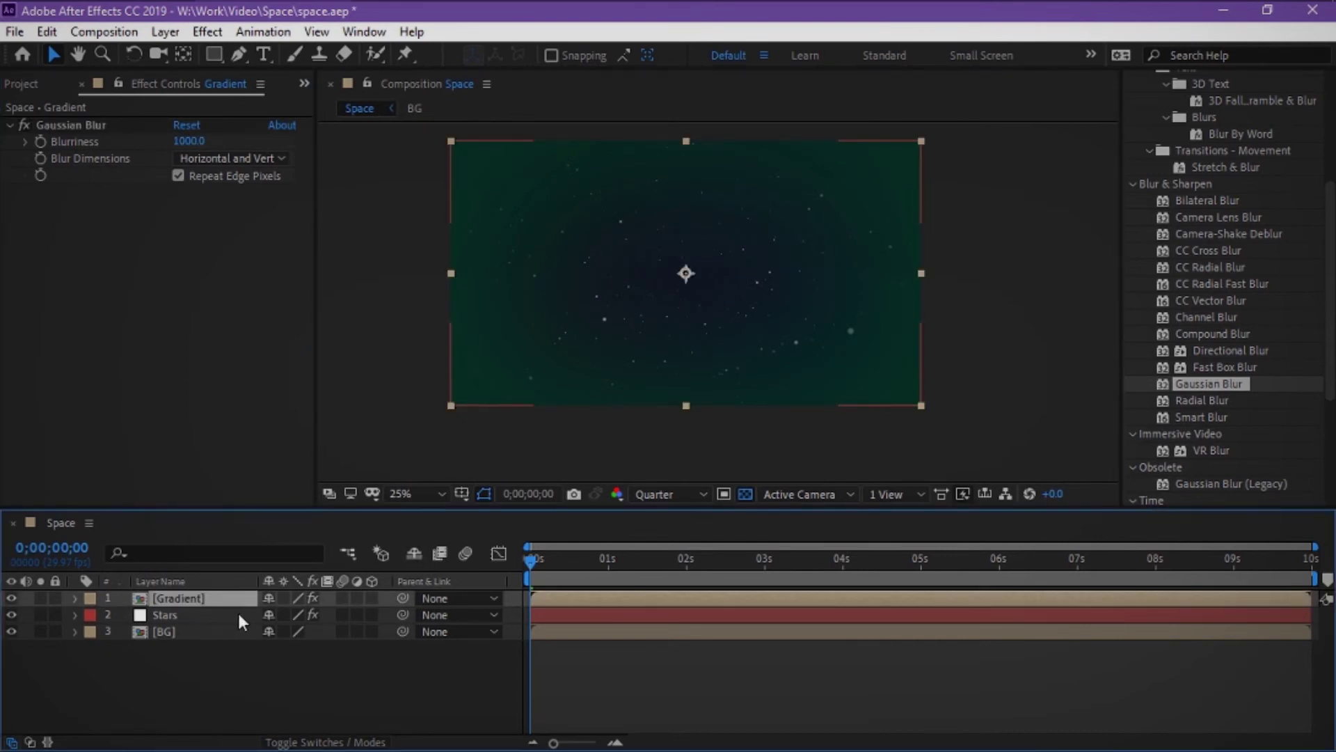
key("t")
left_click(277, 614)
type("10")
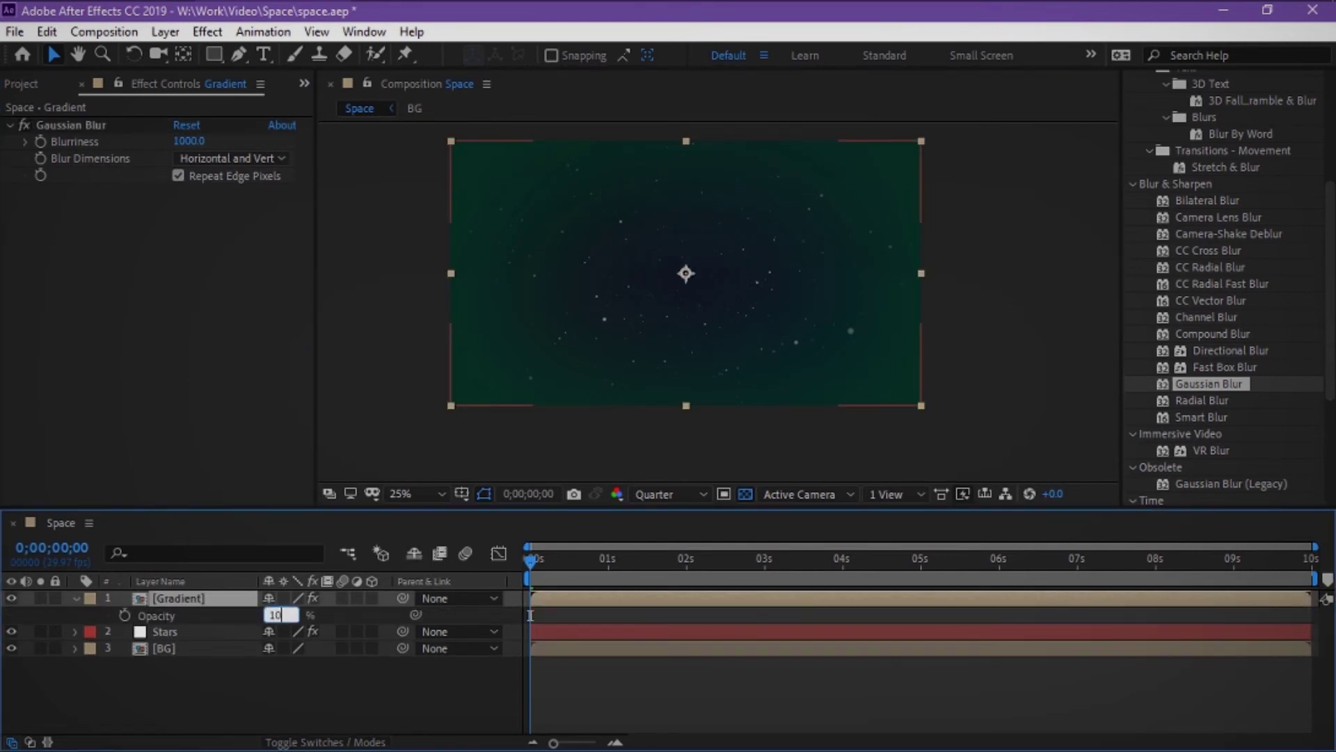
key("Return")
left_click(271, 615)
type("50")
key("Return")
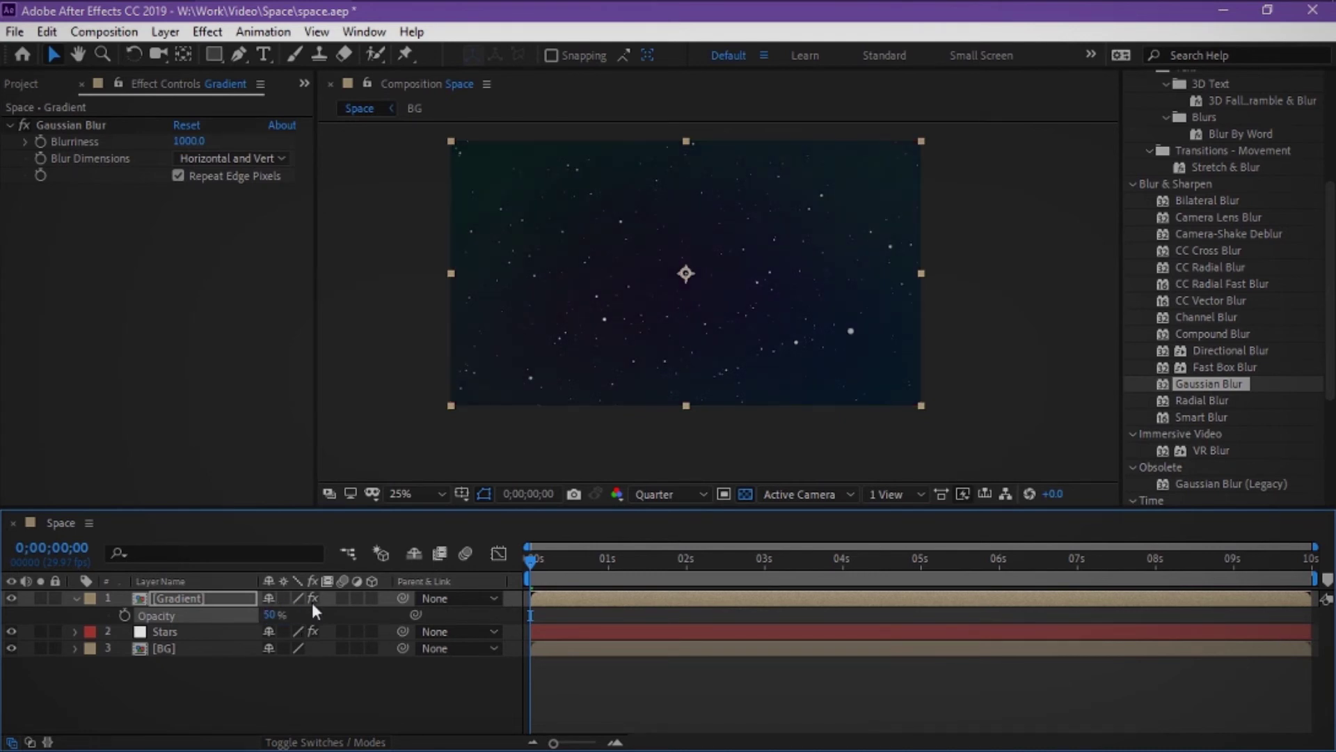